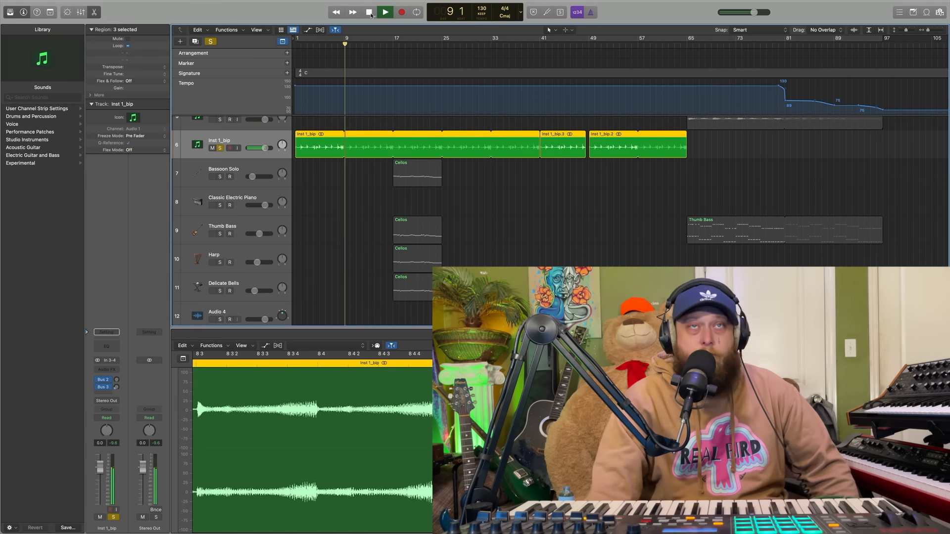
- Stop playback, return to the project start, clear the existing solo, and solo the Plucked Nylon Guitar track
click(369, 13)
click(369, 12)
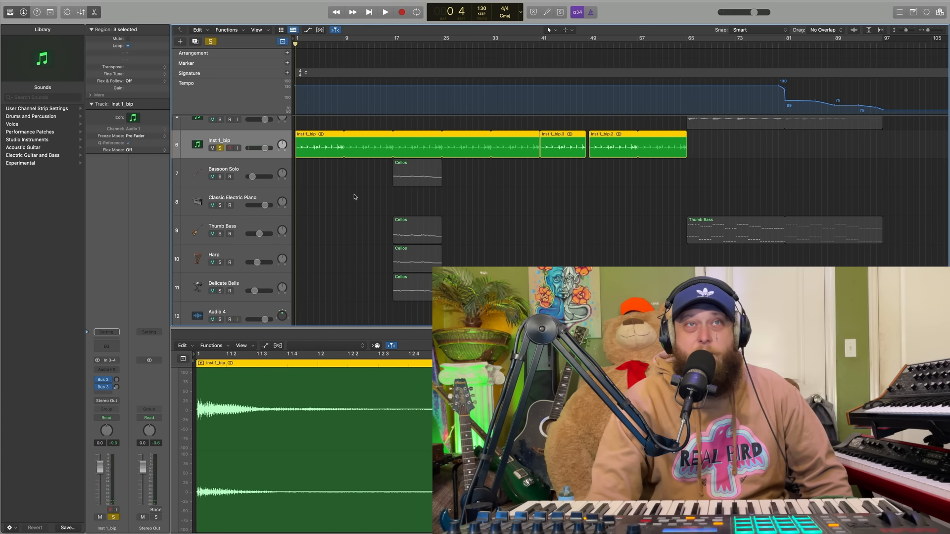
scroll(327, 196, down, 5)
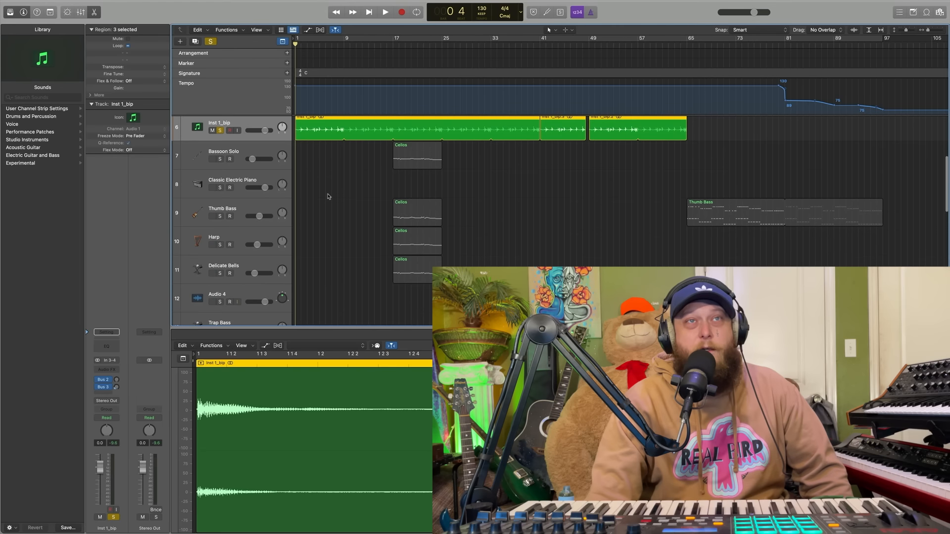
scroll(347, 201, down, 20)
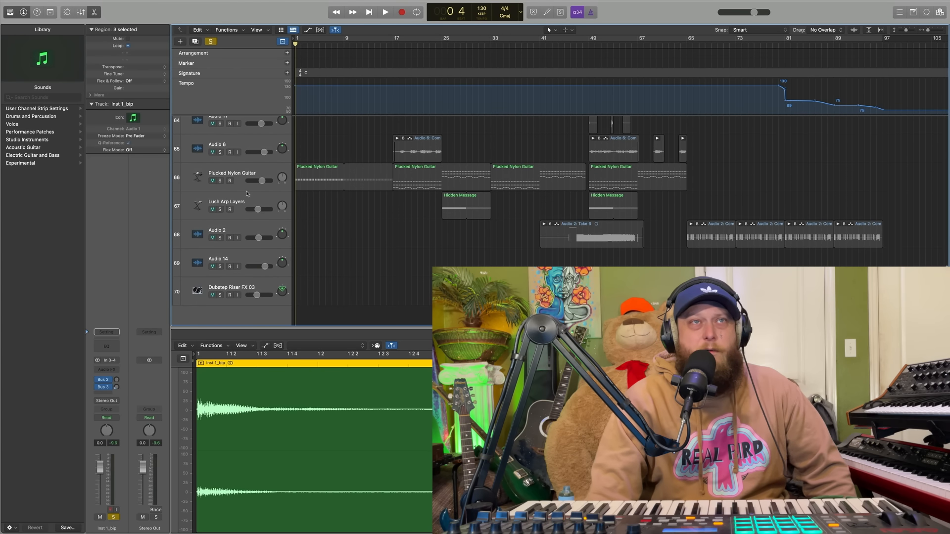
click(245, 173)
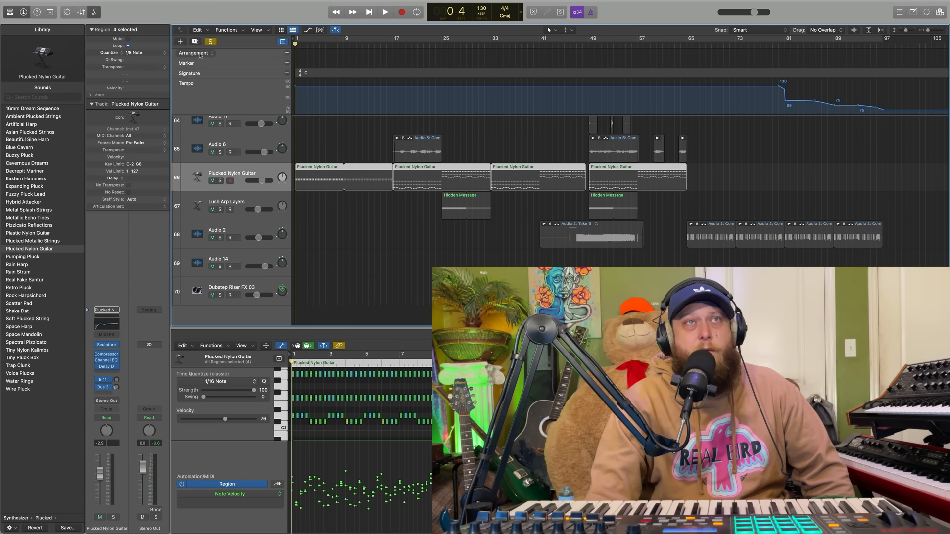
click(211, 42)
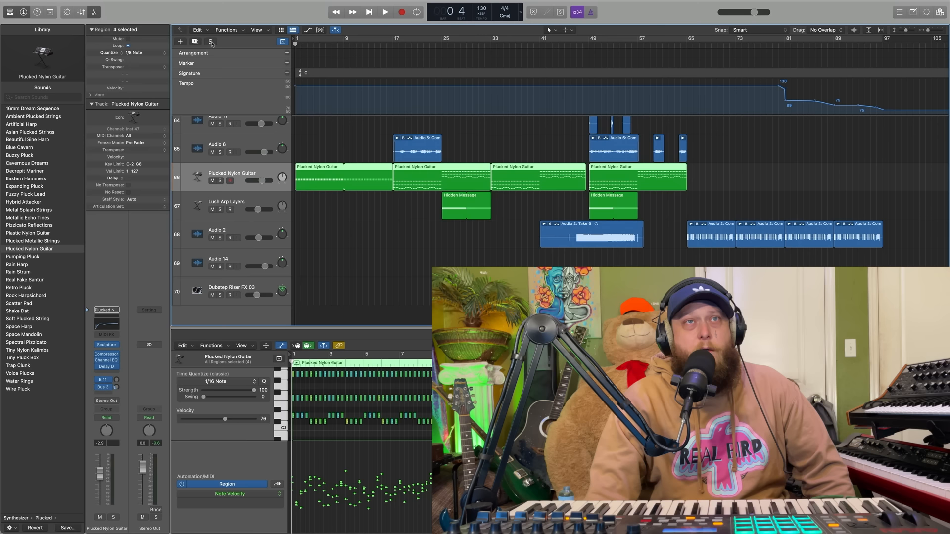
click(221, 180)
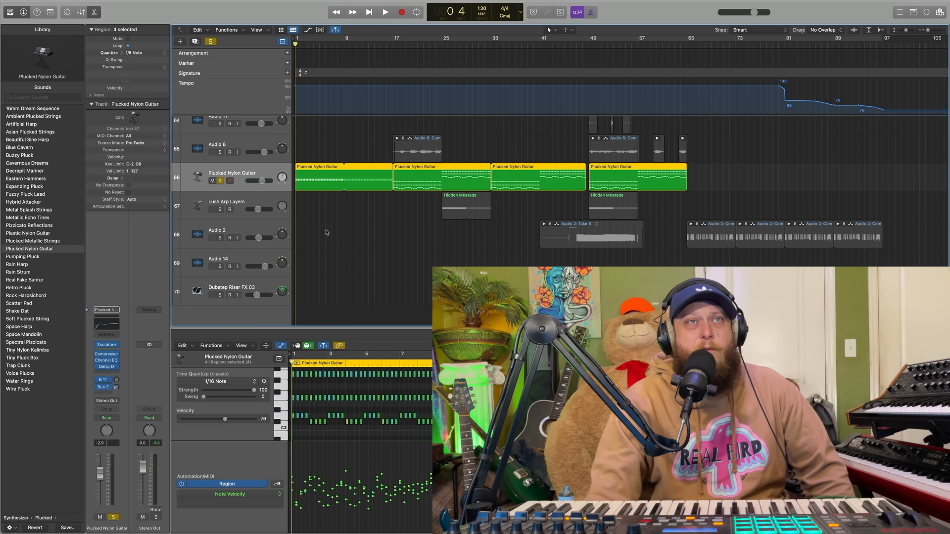
- Listen to the soloed Plucked Nylon Guitar from the project start, stop, and return the playhead to the beginning
click(386, 12)
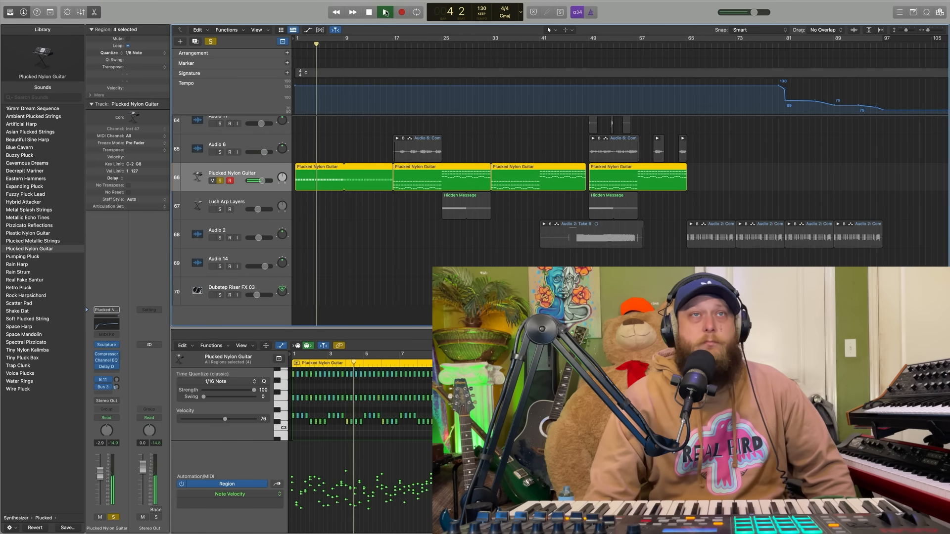
key(space)
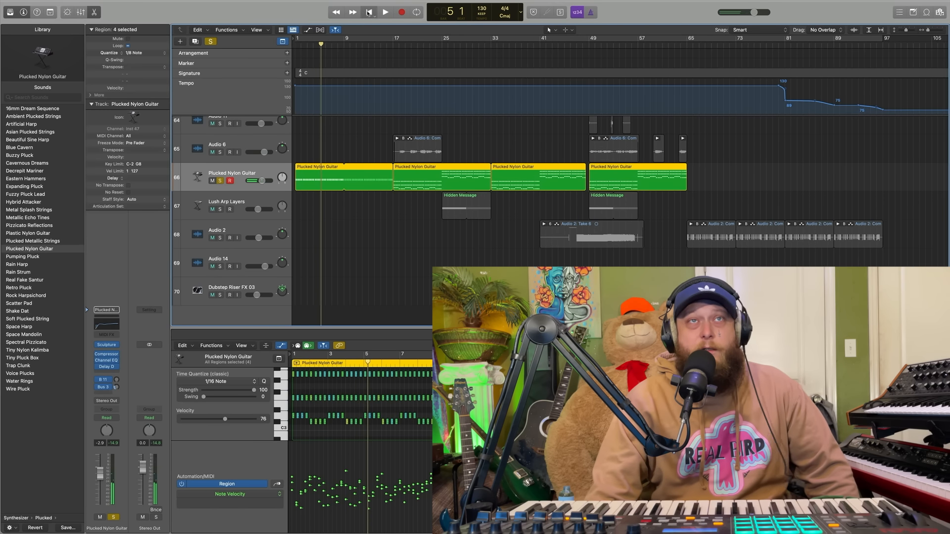
key(Return)
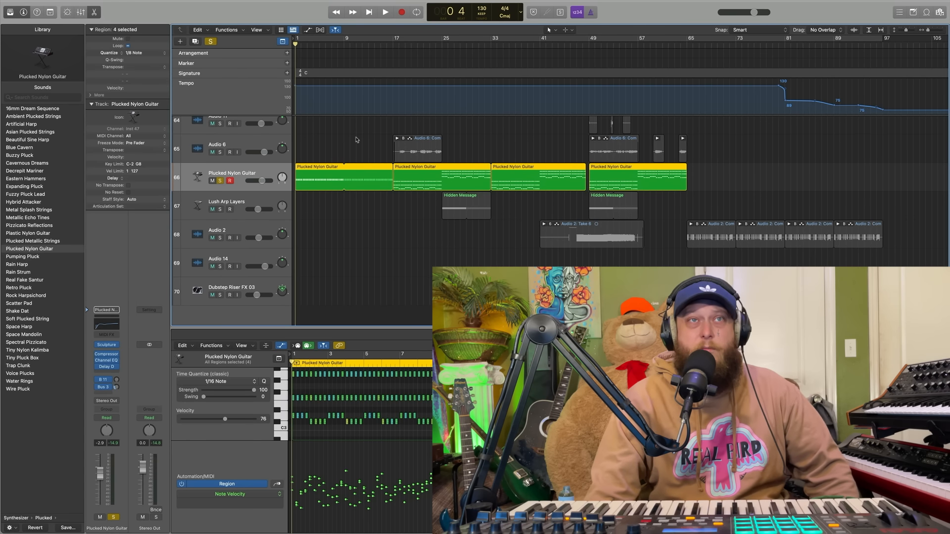
- Clear the guitar solo and solo only the Thumb Bass track, leaving Bassoon Solo unsoloed
scroll(374, 227, up, 20)
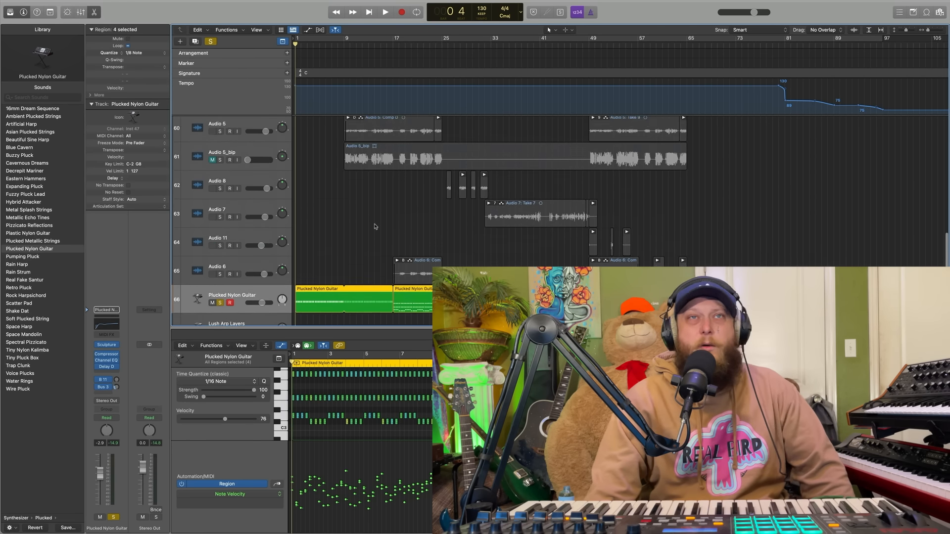
scroll(374, 226, up, 2)
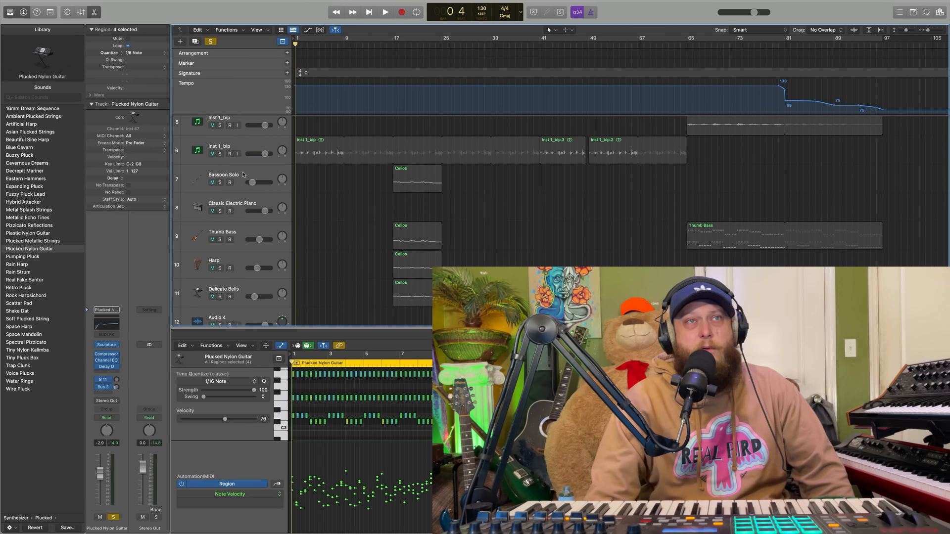
click(211, 41)
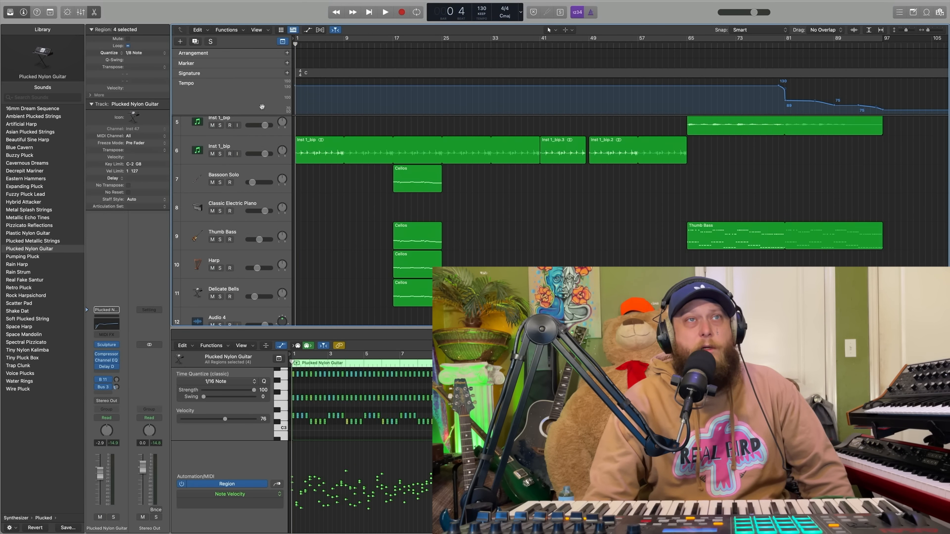
click(241, 176)
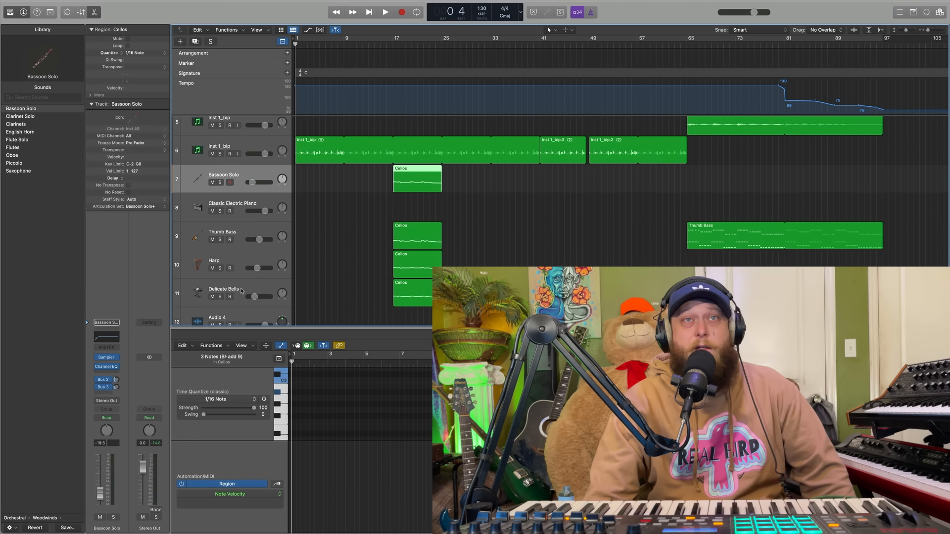
click(220, 183)
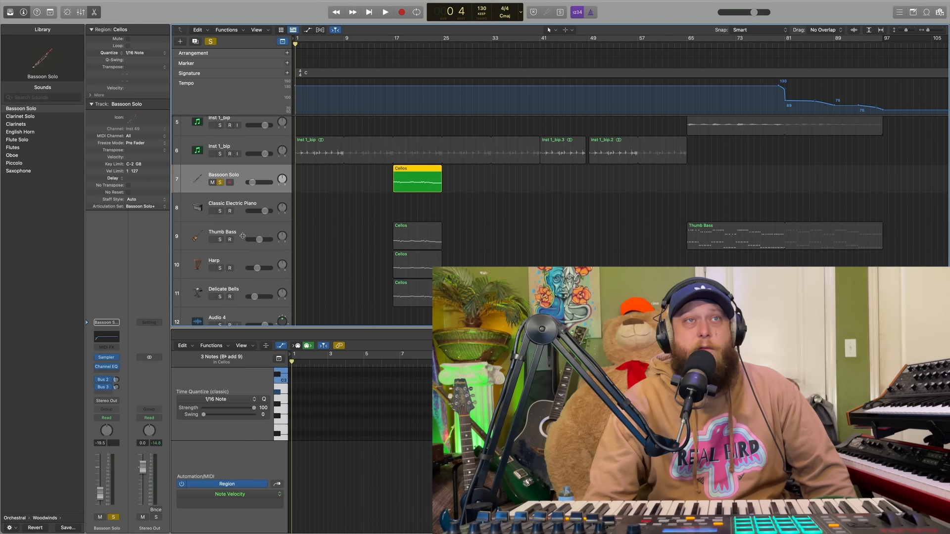
click(220, 240)
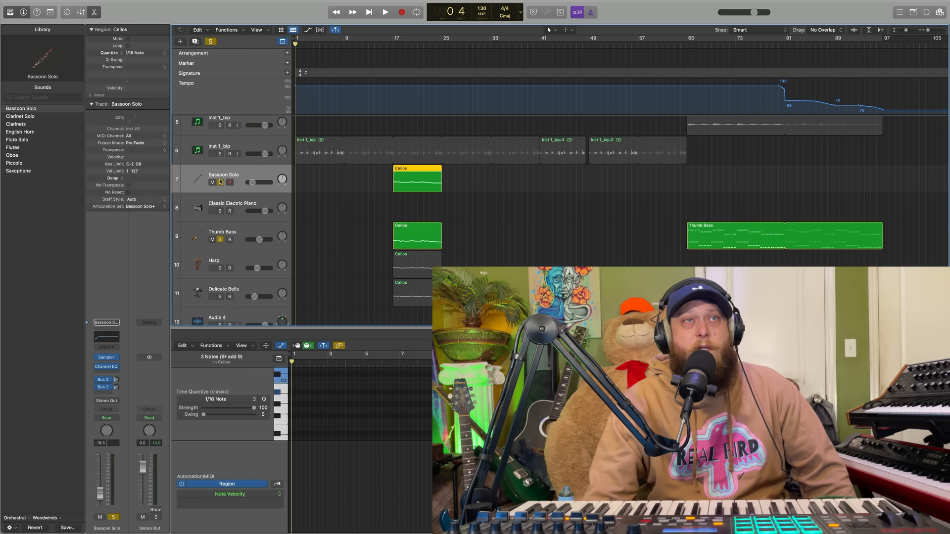
click(220, 182)
- Listen to the soloed Thumb Bass part from bar 17 and stop playback
click(392, 43)
key(space)
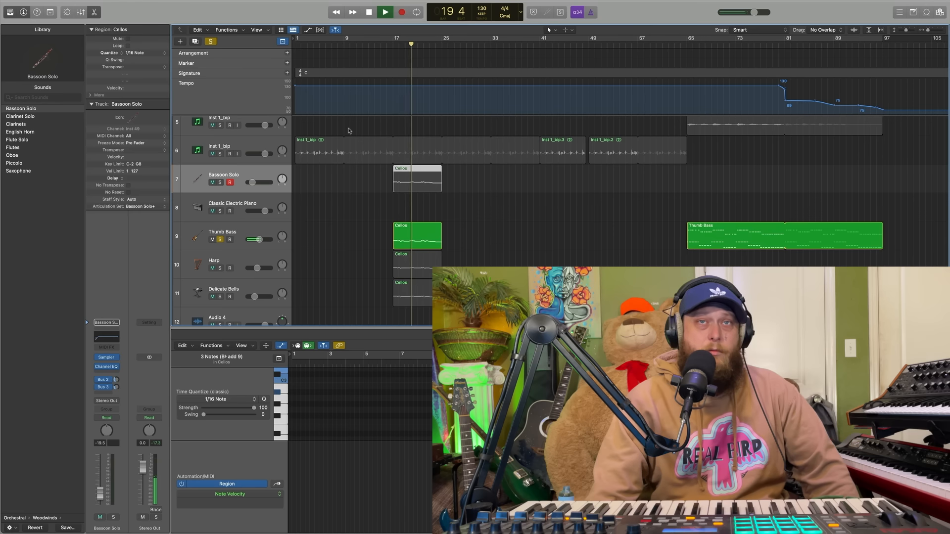
click(369, 12)
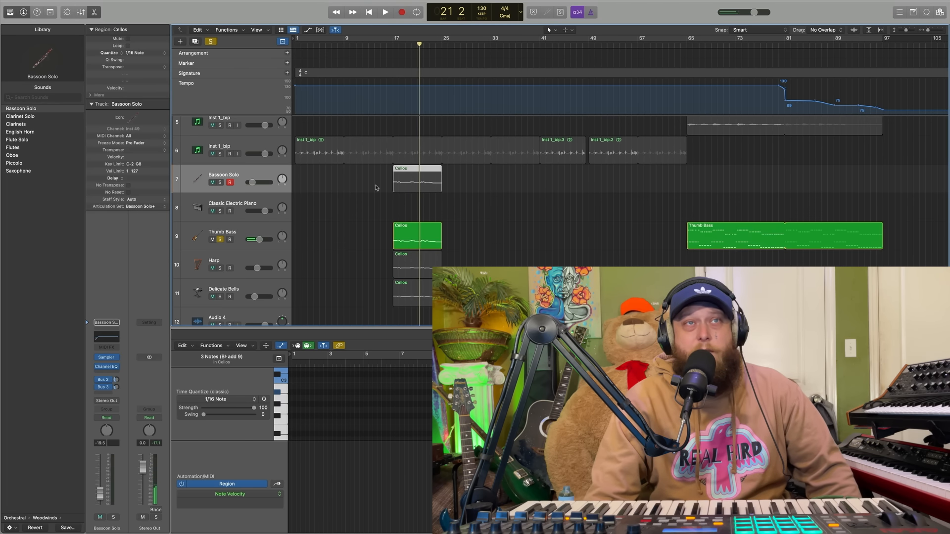
- Add the Bassoon Solo track to the soloed tracks and play it together with Thumb Bass from bar 17
click(220, 182)
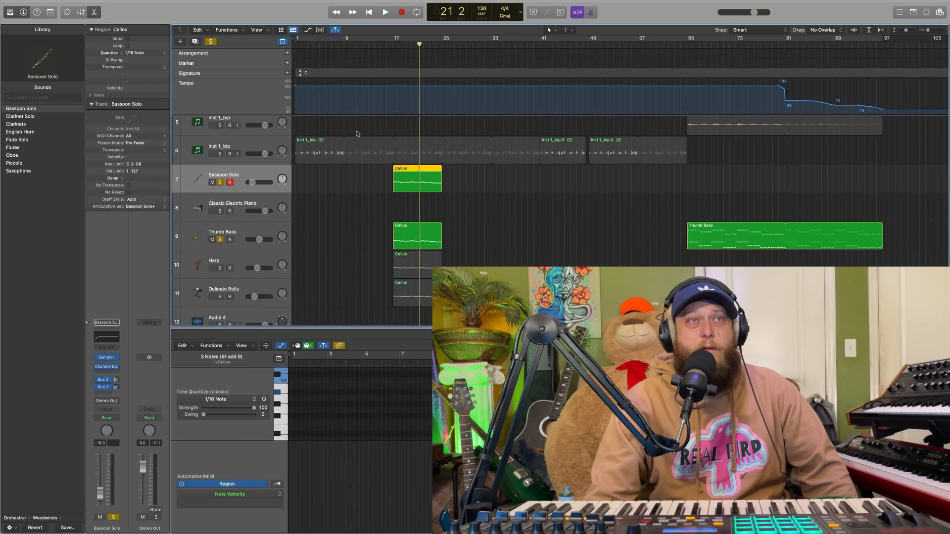
click(395, 43)
key(space)
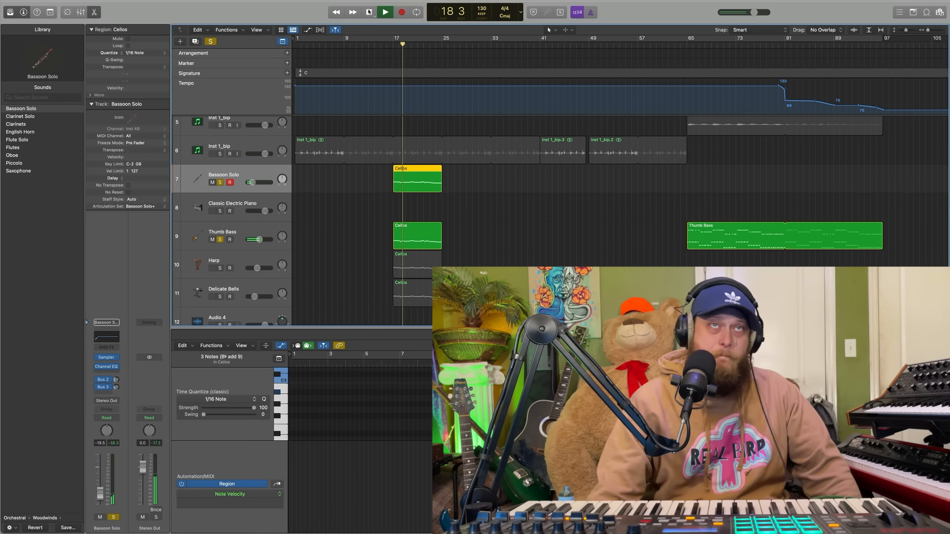
click(369, 12)
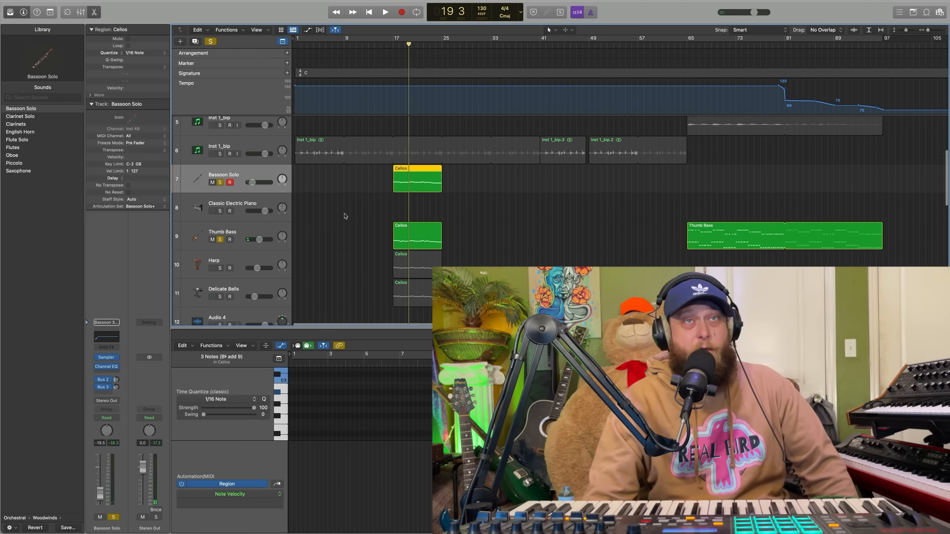
- Add the Harp track to the soloed tracks and play the layered parts from bar 17
scroll(345, 214, down, 1)
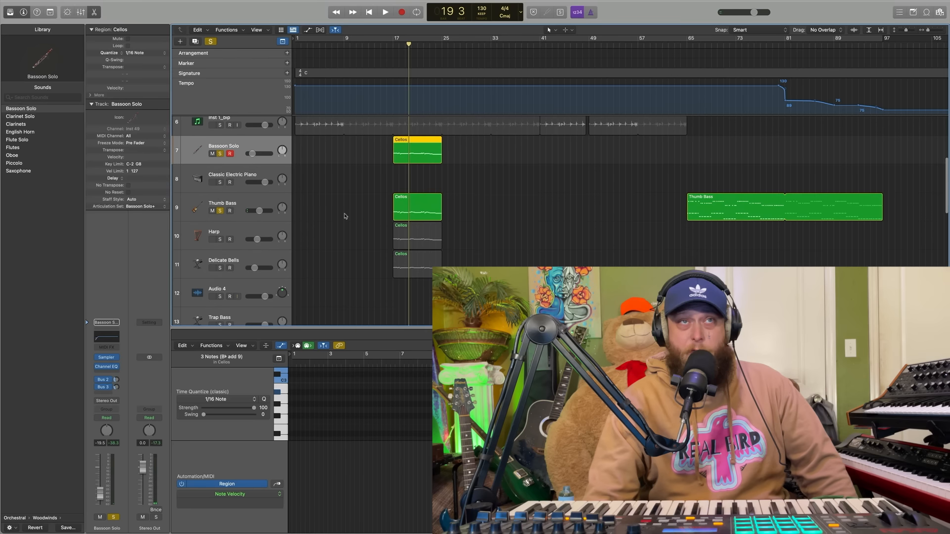
click(238, 234)
click(219, 239)
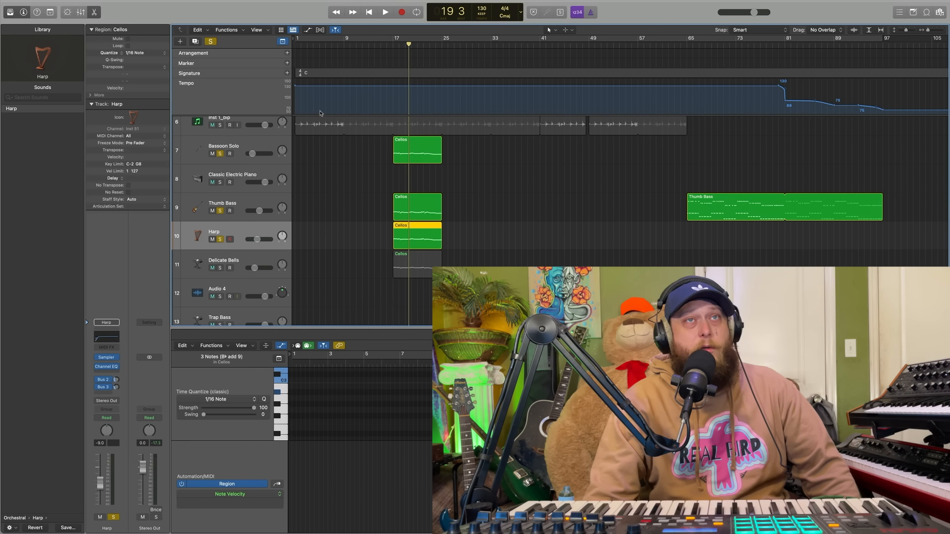
click(390, 43)
key(space)
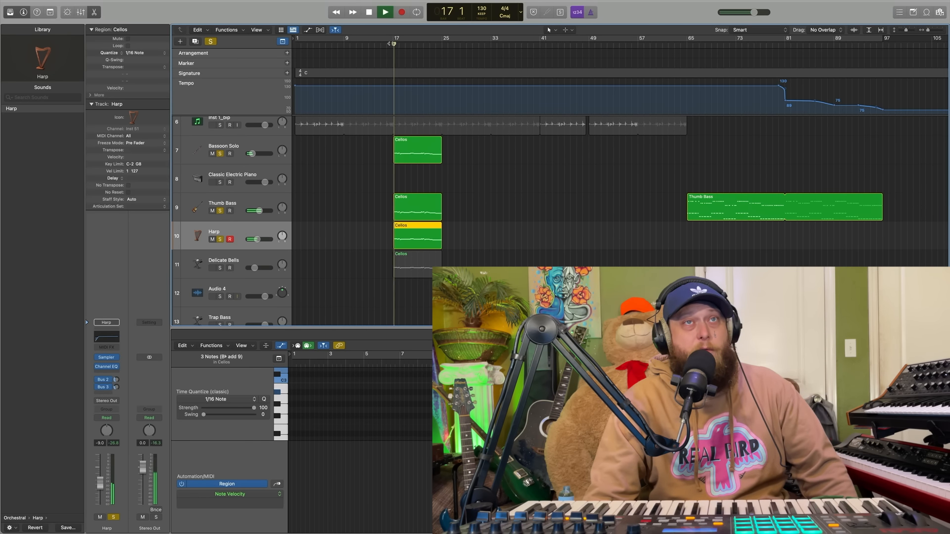
click(369, 12)
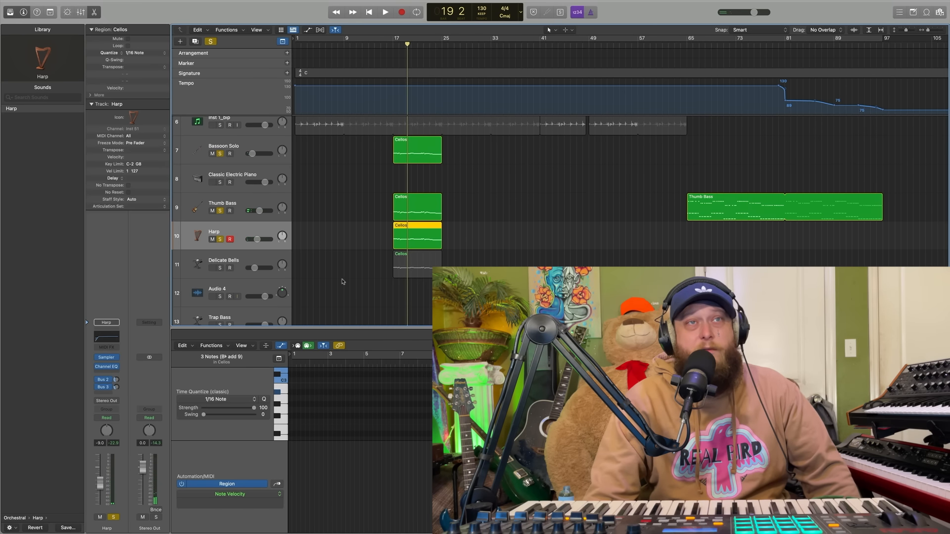
- Add the Delicate Bells track to the soloed tracks, listen to the four layered parts, and return the playhead to bar 17
click(239, 262)
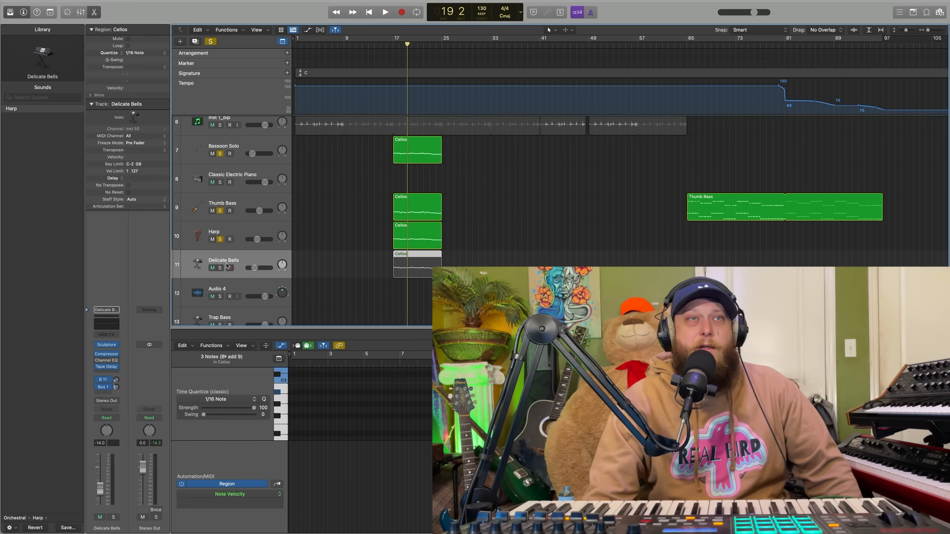
click(220, 267)
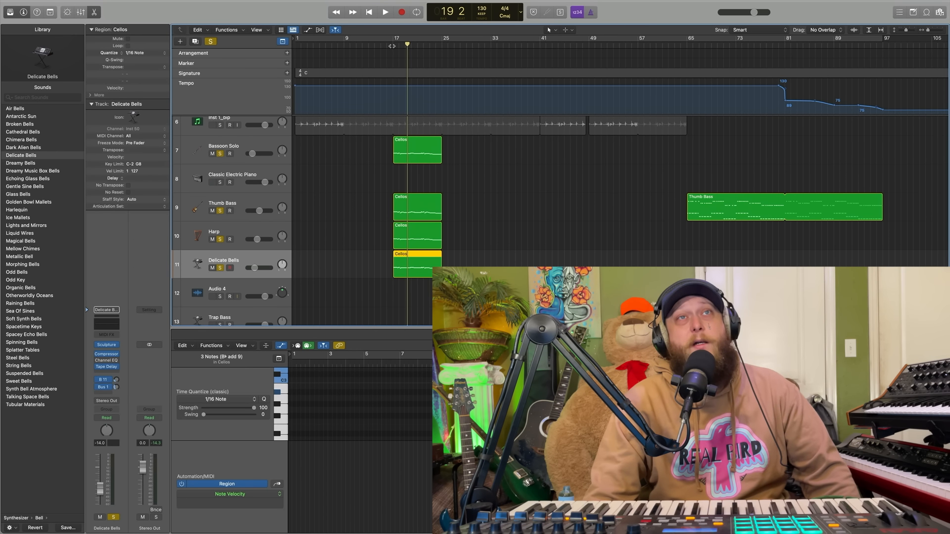
key(space)
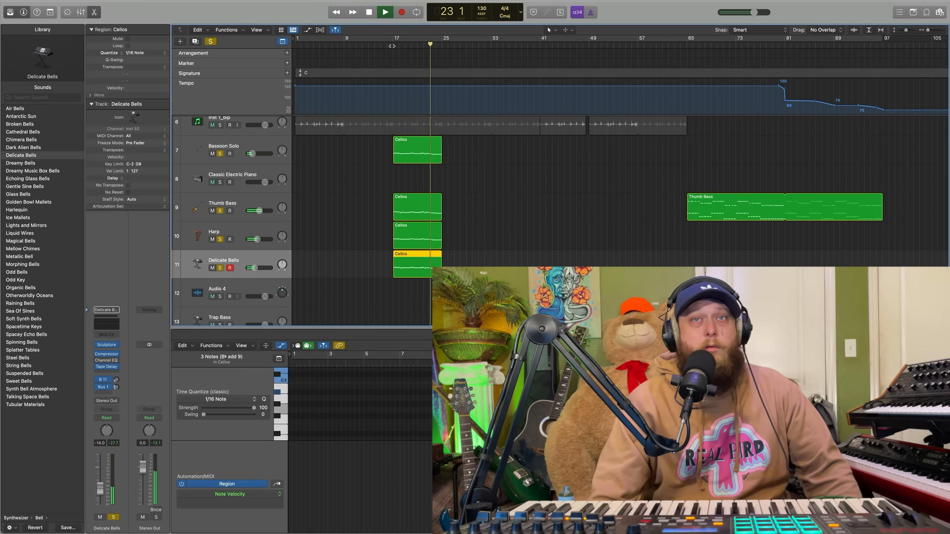
click(369, 12)
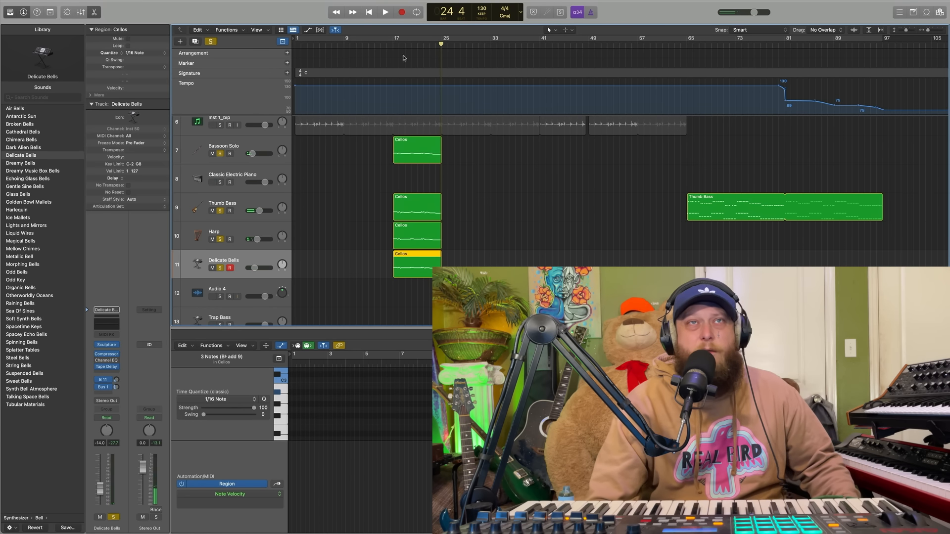
click(391, 44)
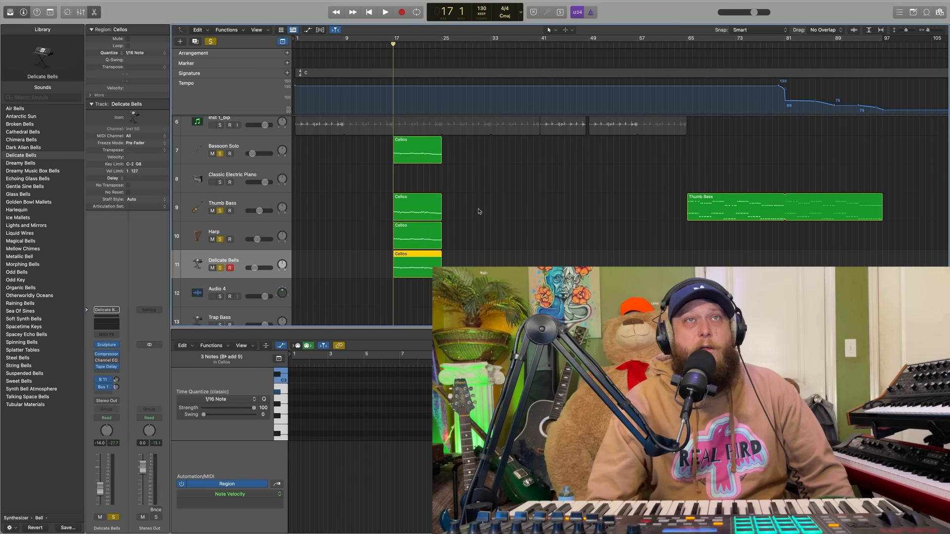
- Look over the tracks below Delicate Bells, from Trap Bass and the drums down to the Plucked Nylon Guitar
scroll(479, 211, down, 3)
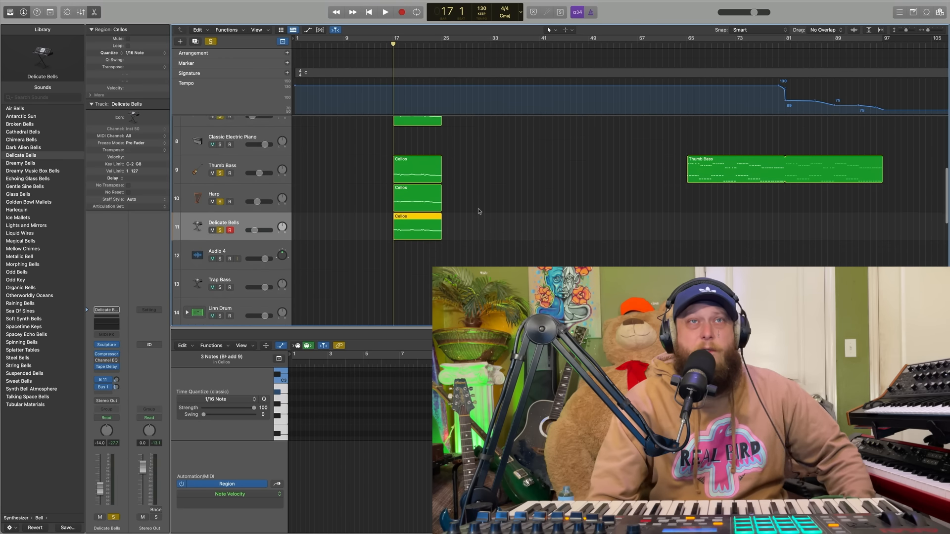
scroll(479, 211, down, 4)
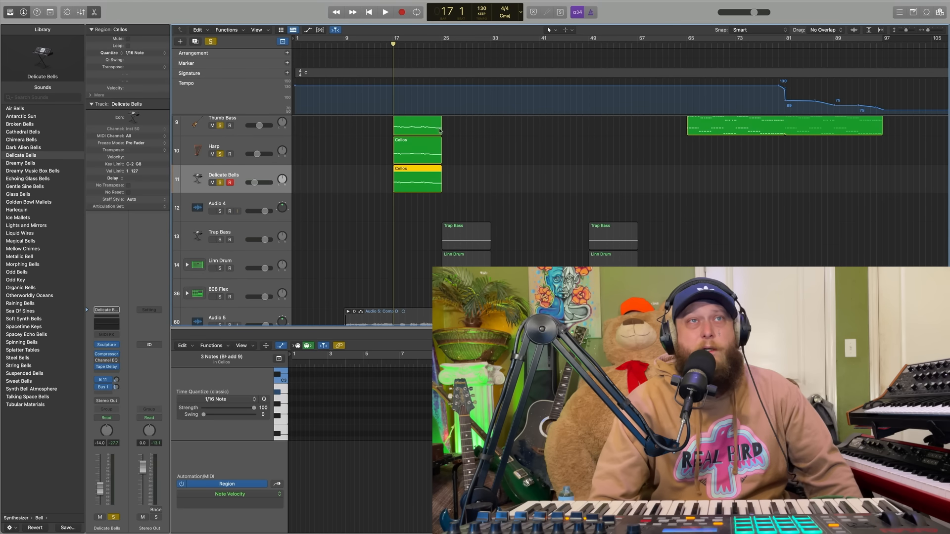
scroll(495, 223, down, 2)
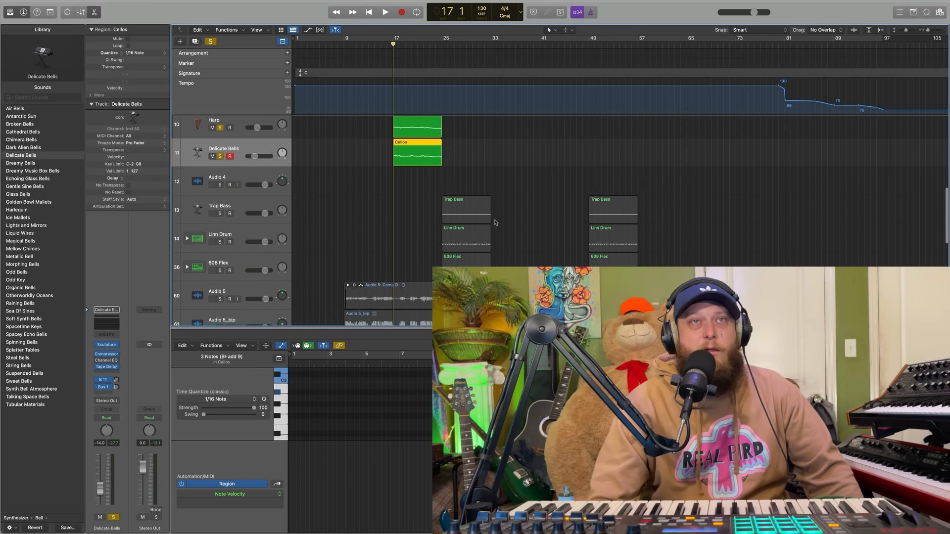
scroll(383, 208, down, 3)
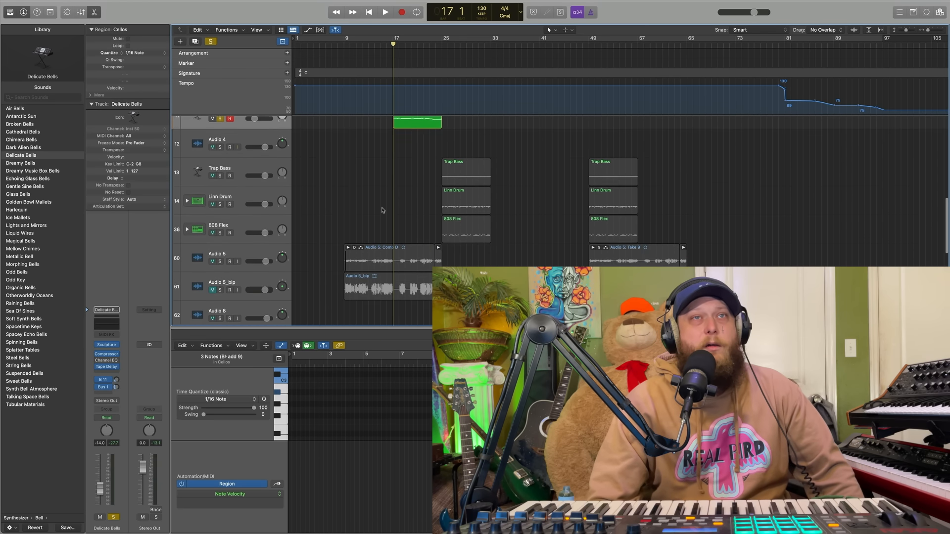
scroll(464, 215, down, 18)
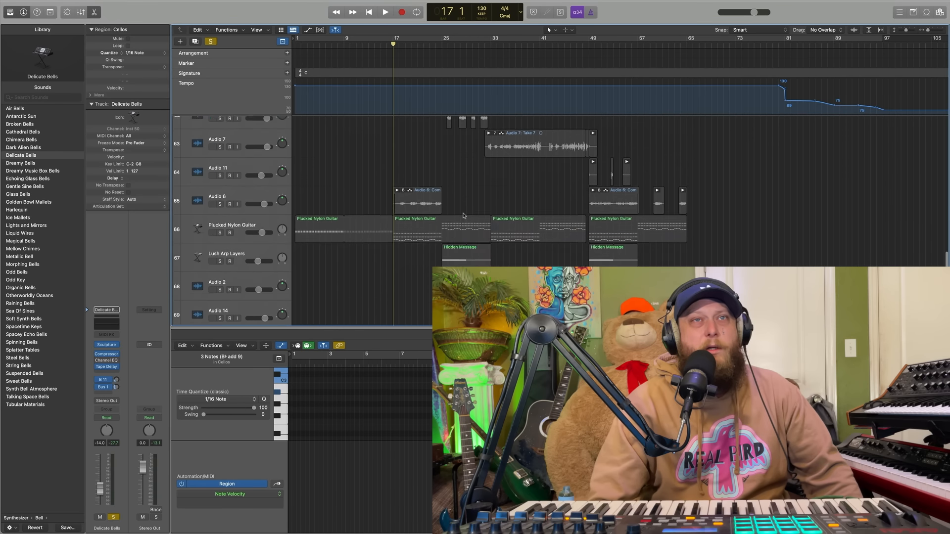
scroll(464, 215, up, 18)
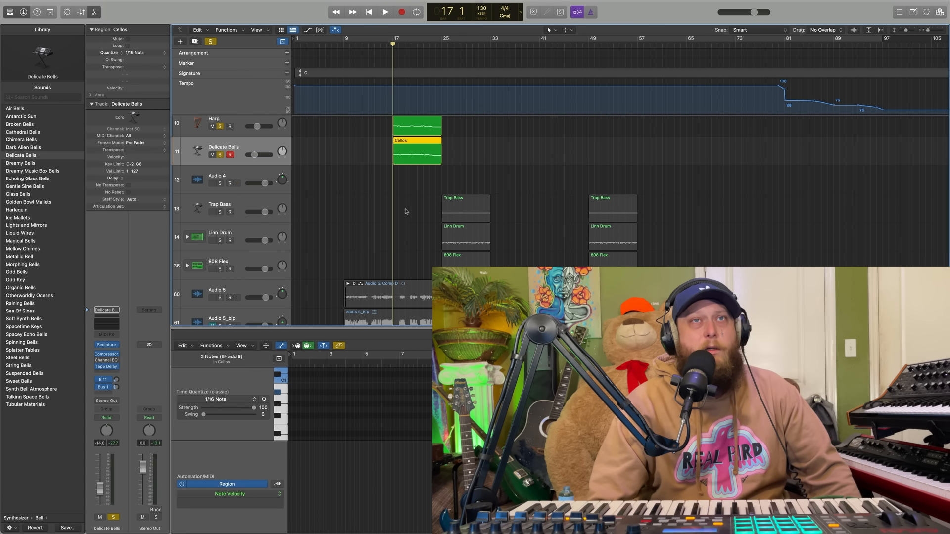
- Clear the solo from all tracks and select the Trap Bass track
scroll(406, 211, down, 1)
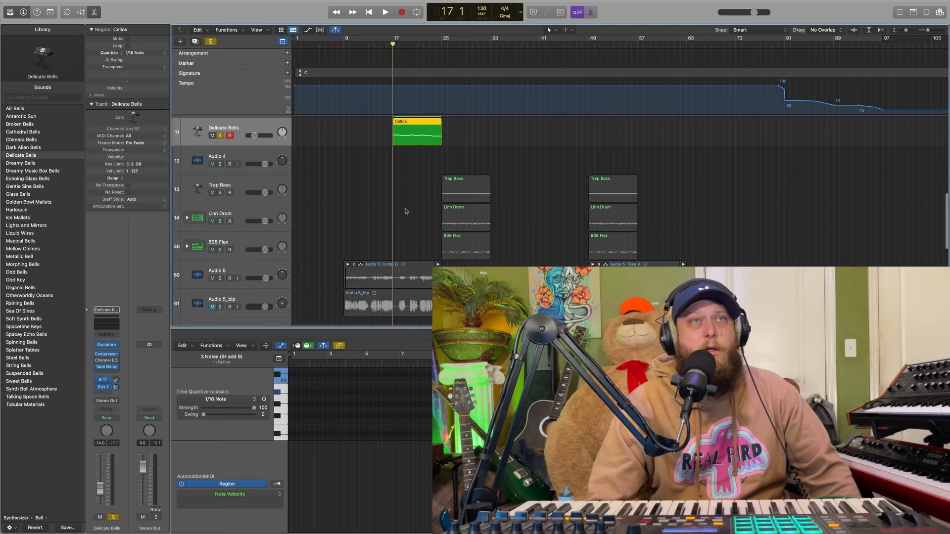
click(211, 42)
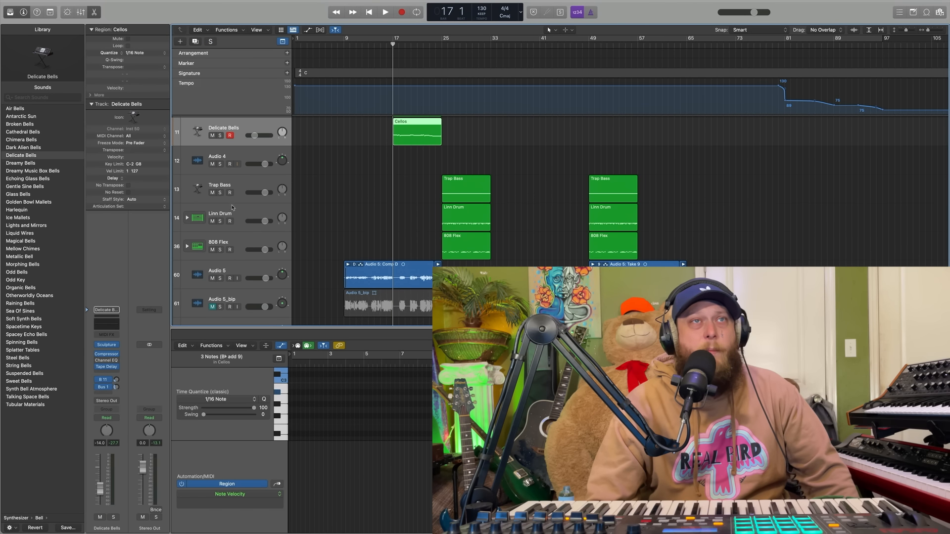
click(243, 186)
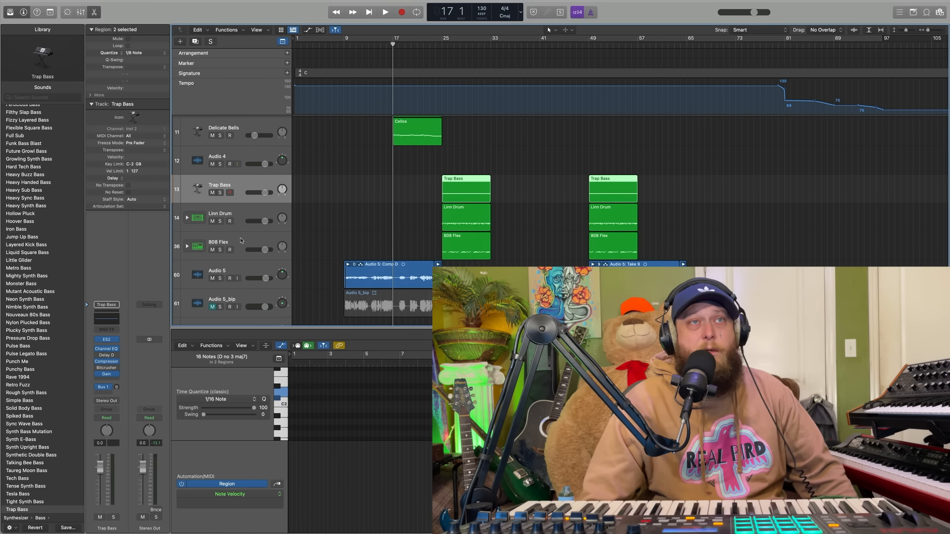
scroll(363, 242, down, 3)
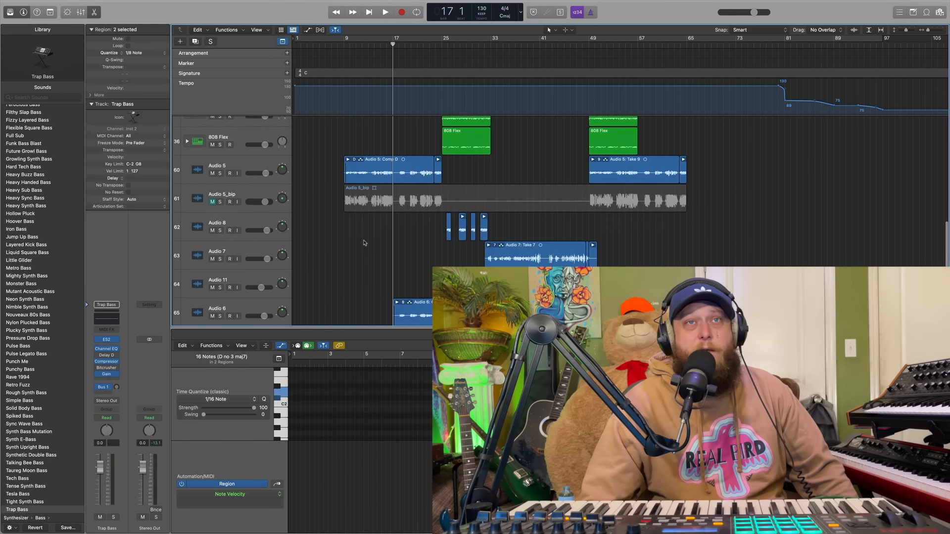
scroll(364, 243, up, 3)
scroll(364, 242, down, 1)
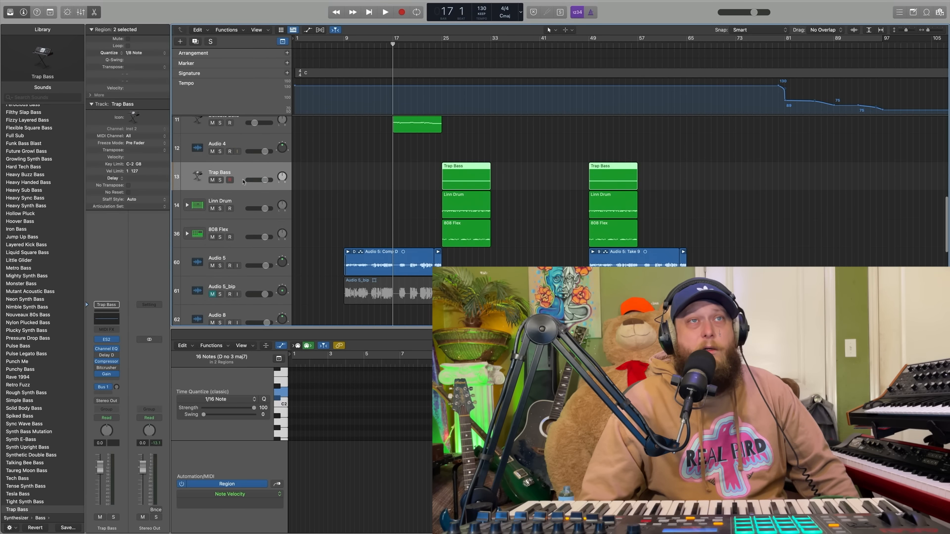
- Solo the Trap Bass track, play it from just before bar 25, and stop playback
click(220, 180)
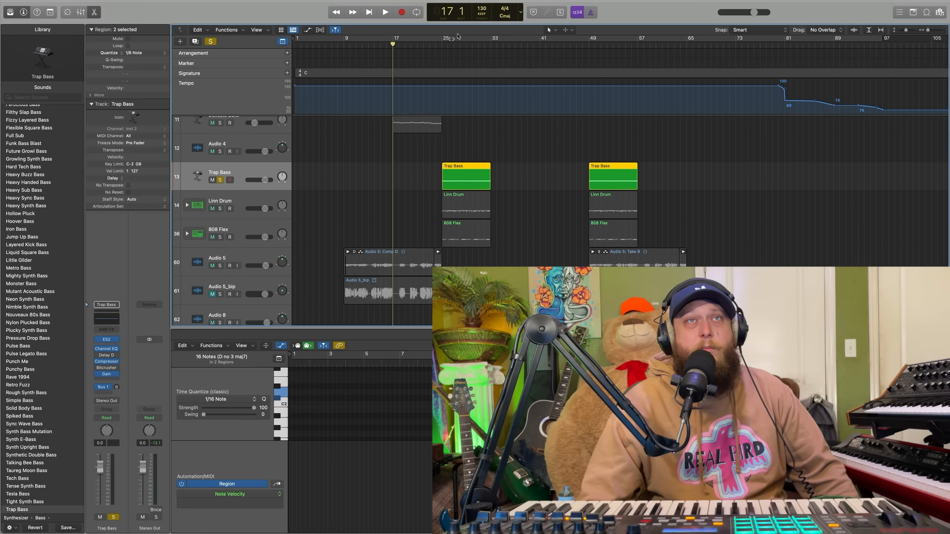
click(439, 45)
key(space)
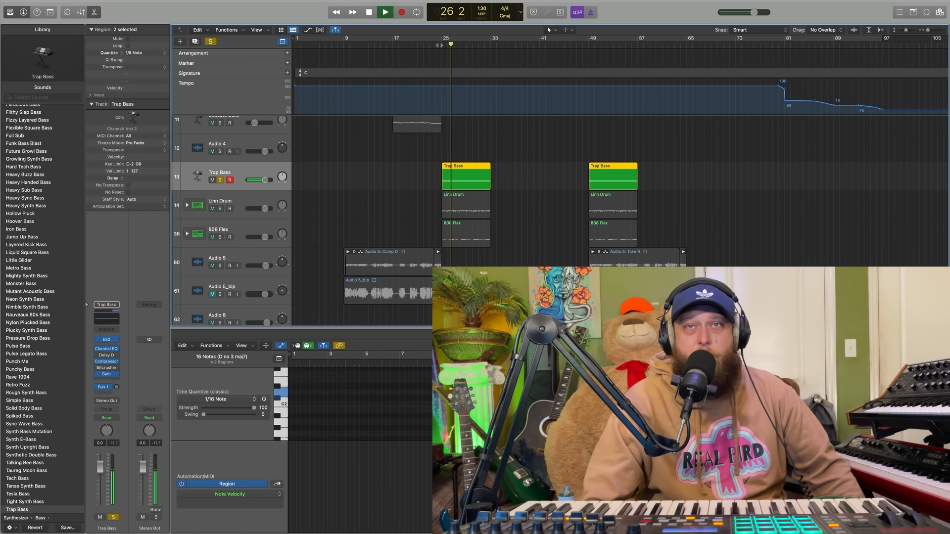
click(368, 12)
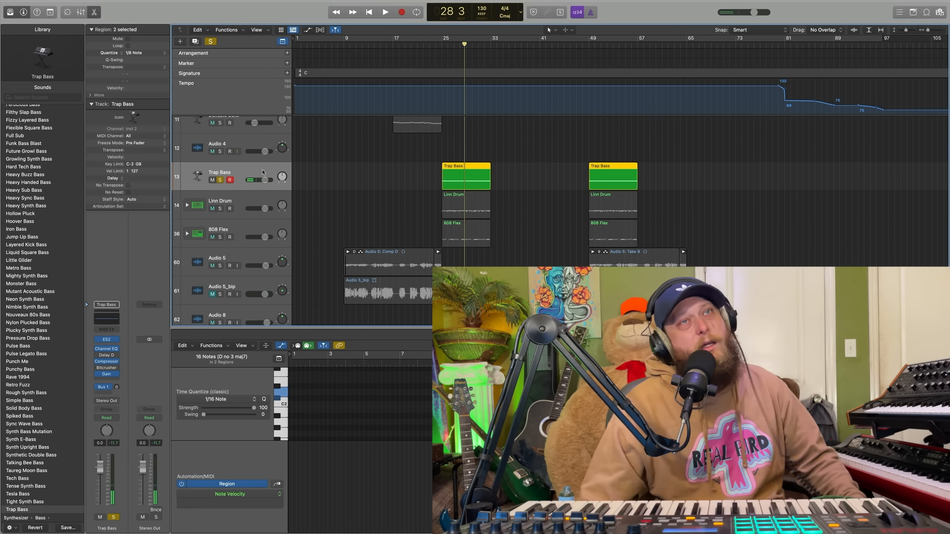
- Switch the solo from Trap Bass to Linn Drum and play it from bar 24 beat 4, stopping before bar 33
click(232, 202)
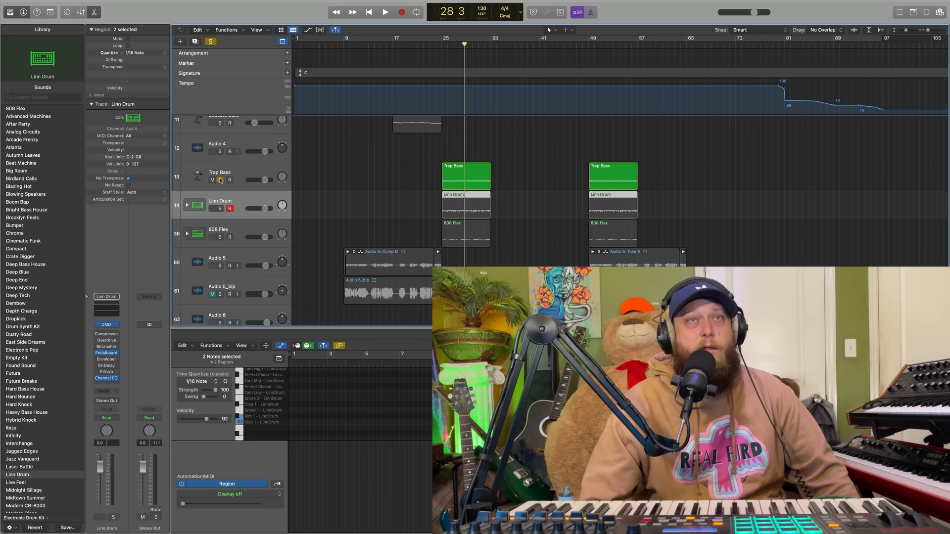
click(221, 180)
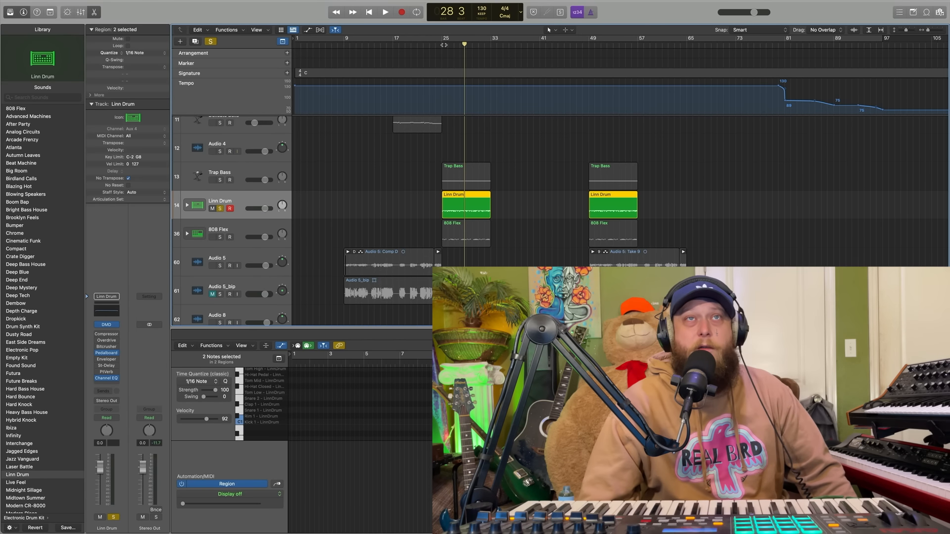
click(439, 45)
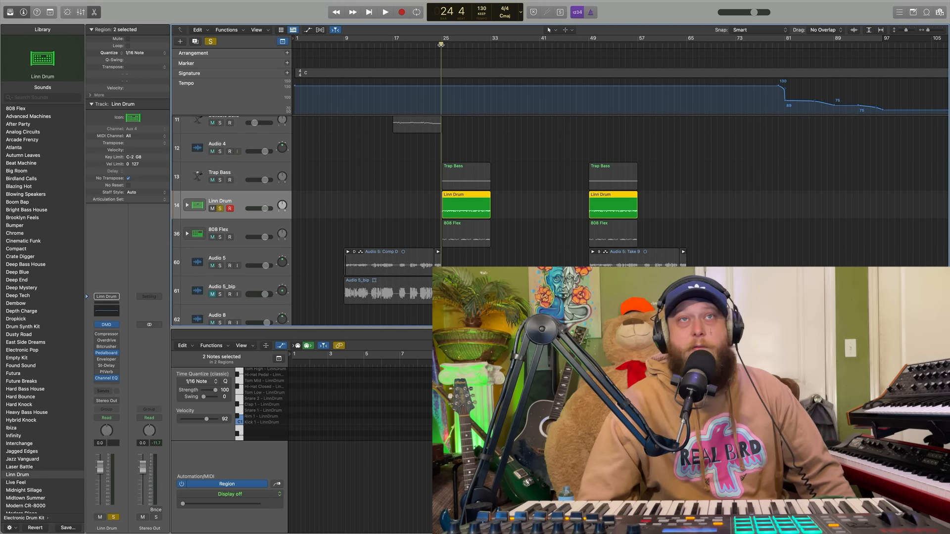
key(space)
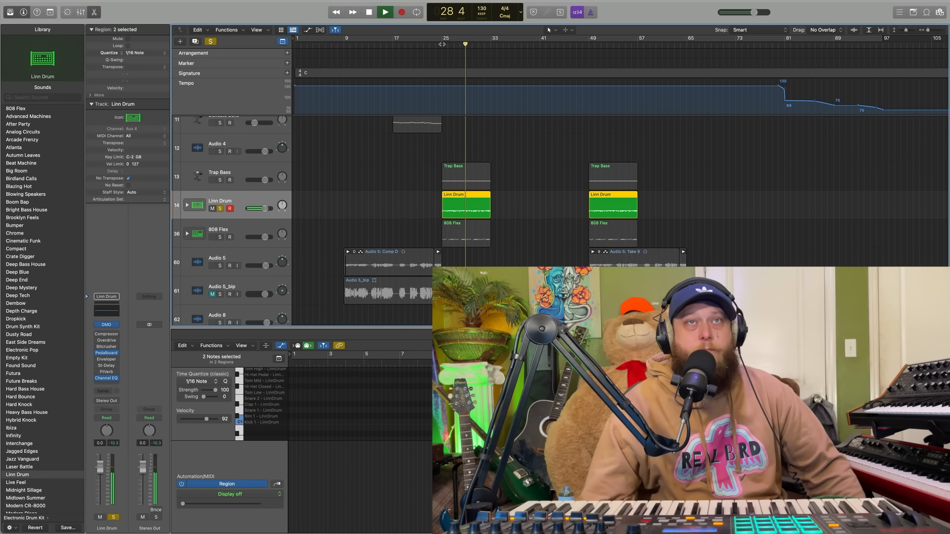
click(368, 12)
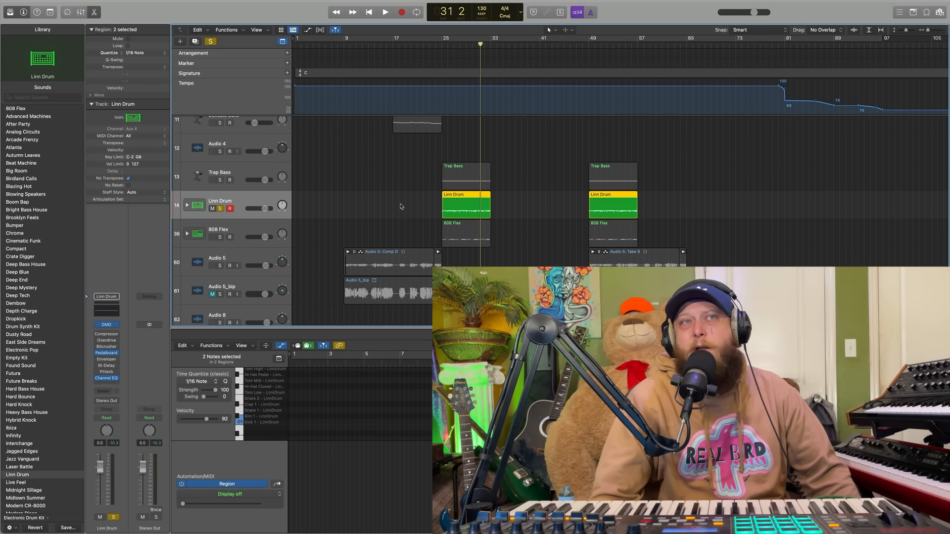
- Switch the solo from Linn Drum to 808 Flex and play its part from about bar 25, stopping before bar 33
click(220, 208)
click(245, 231)
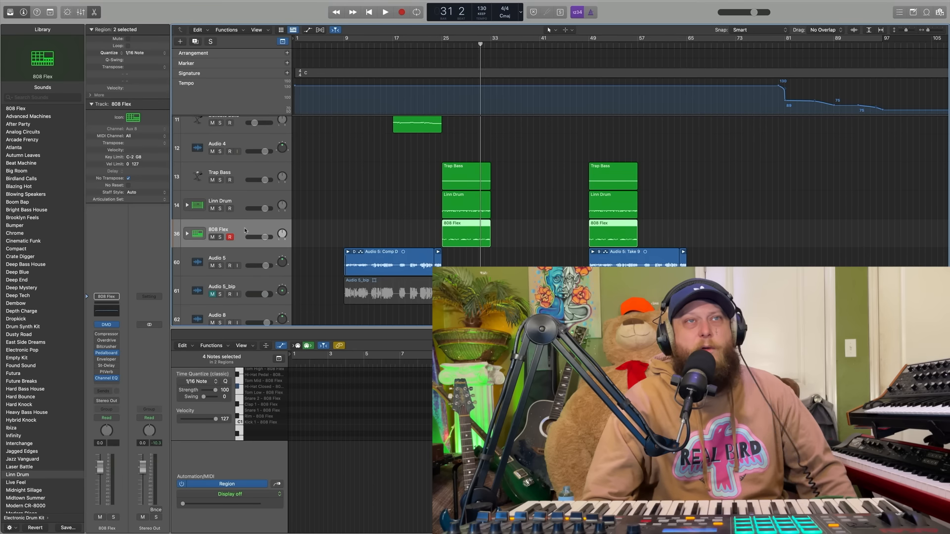
click(220, 237)
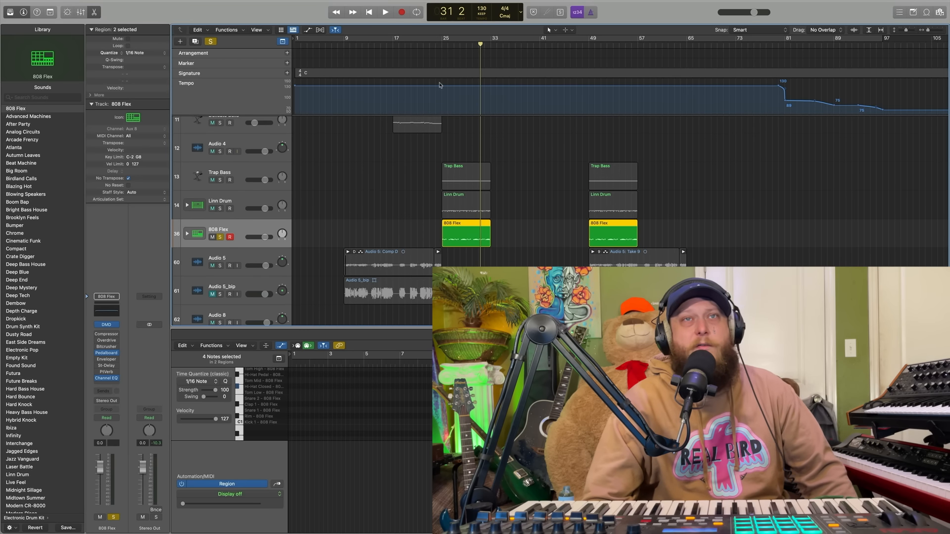
click(441, 46)
key(space)
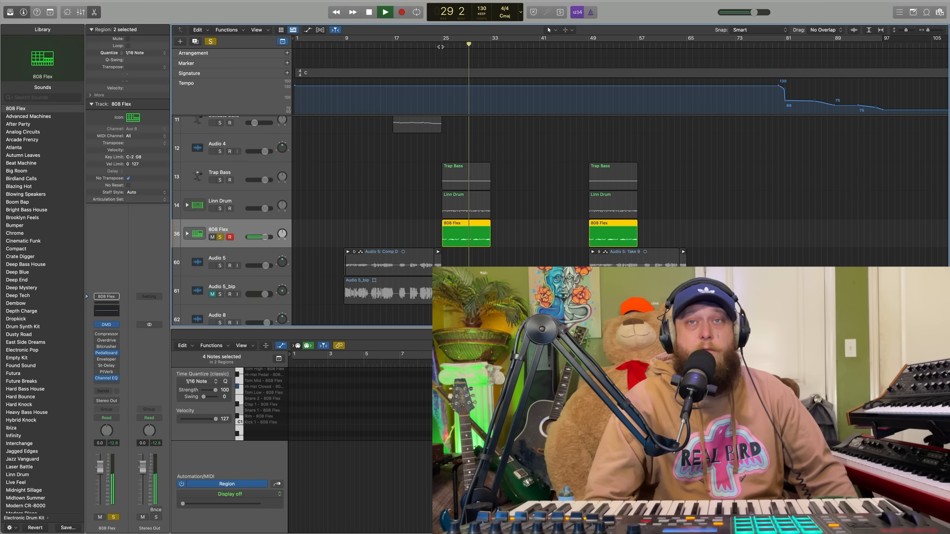
click(369, 13)
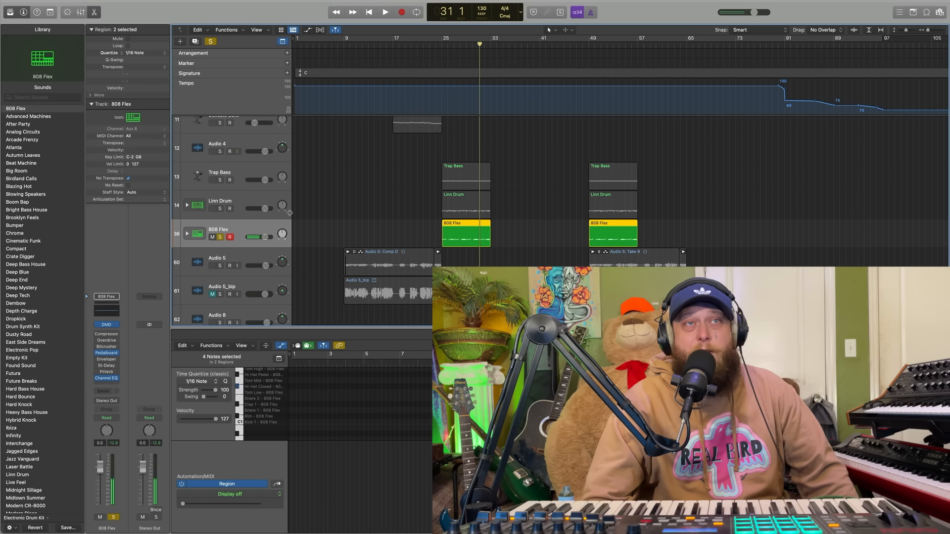
- Play Linn Drum soloed from bar 25, adding 808 Flex to the solo to hear both drum parts together
click(220, 238)
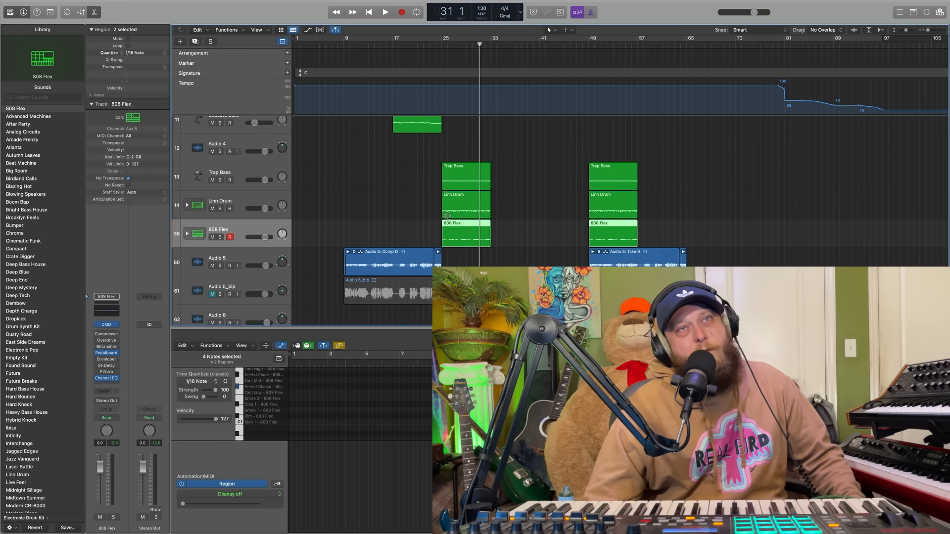
click(441, 44)
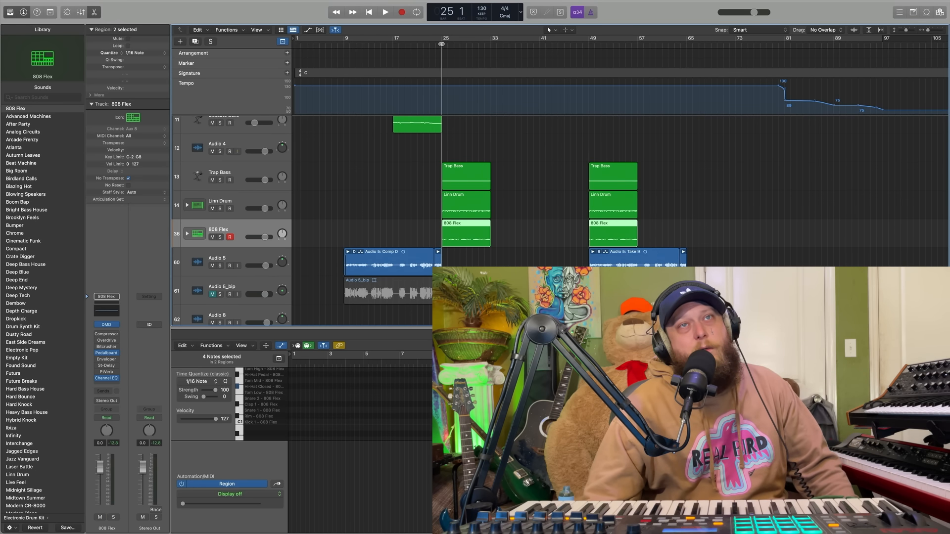
click(220, 208)
click(385, 13)
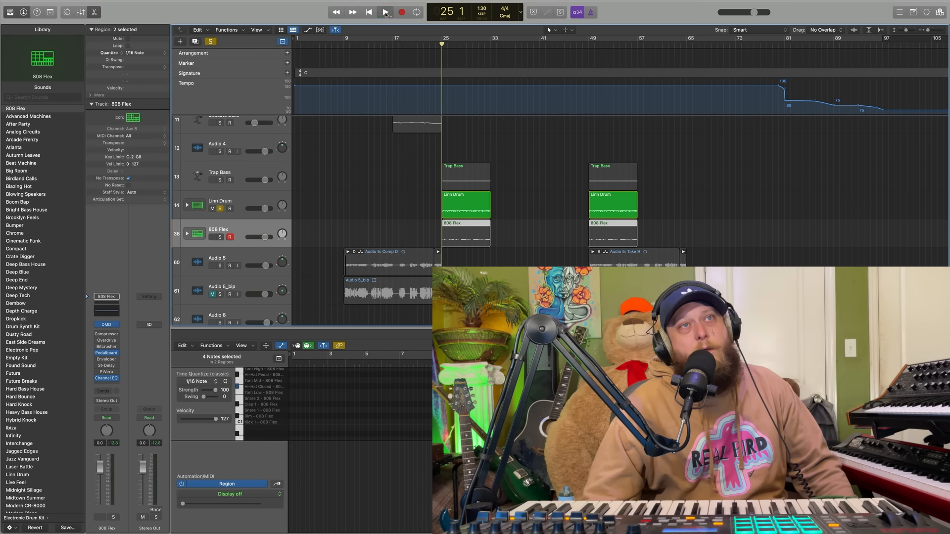
click(220, 237)
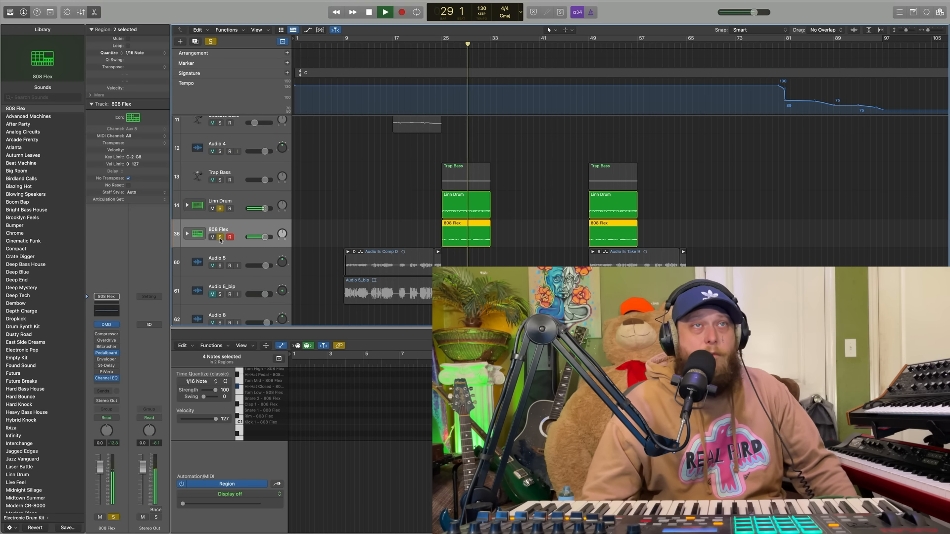
click(369, 11)
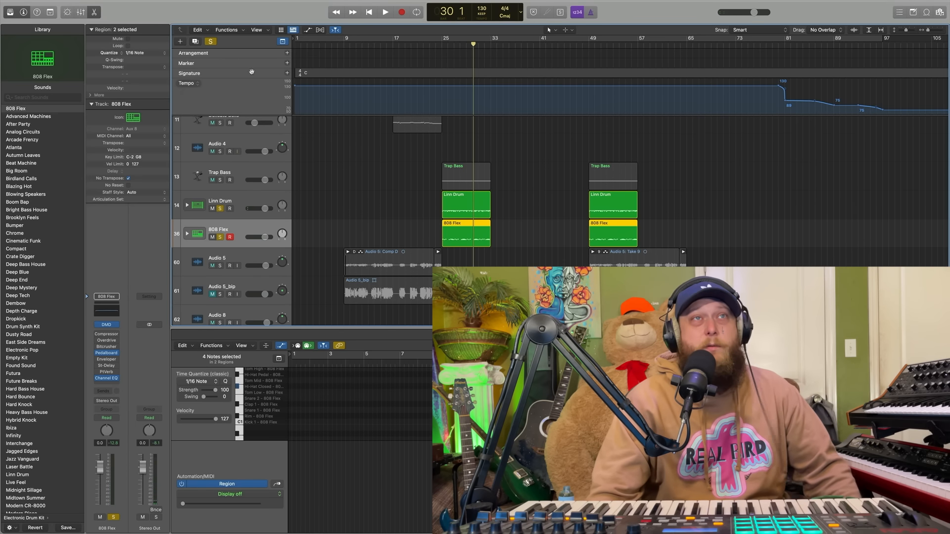
- Clear the drum solos and select the Lush Arp Layers track with the Hidden Message regions
click(211, 42)
scroll(420, 191, down, 10)
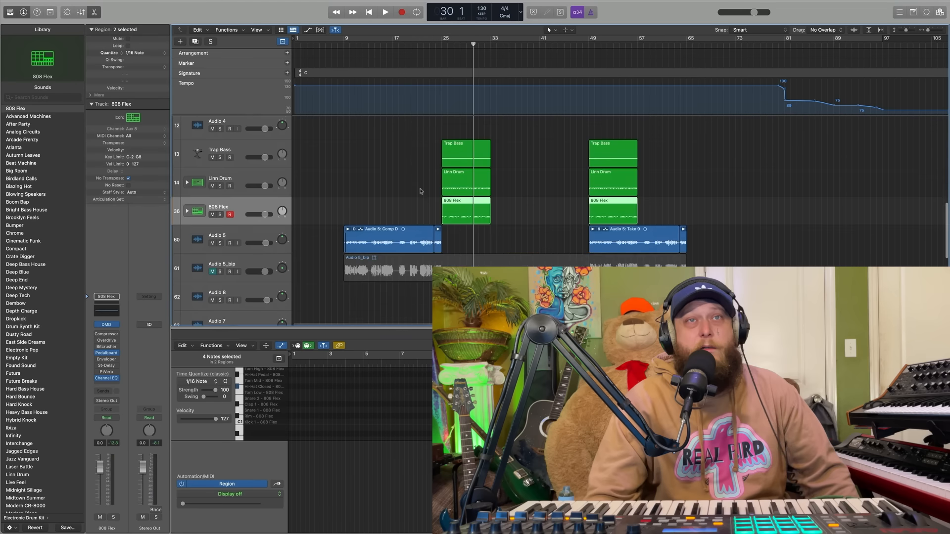
scroll(420, 191, down, 1)
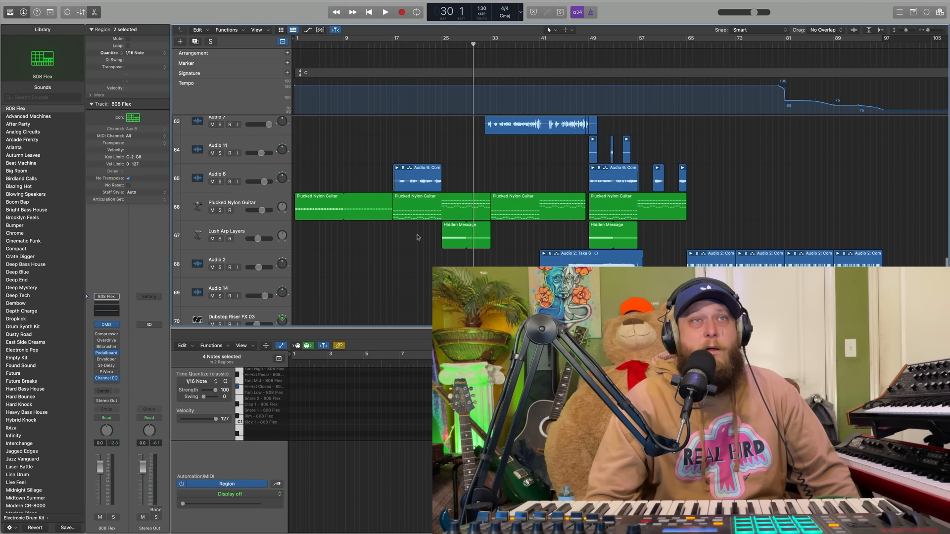
click(238, 232)
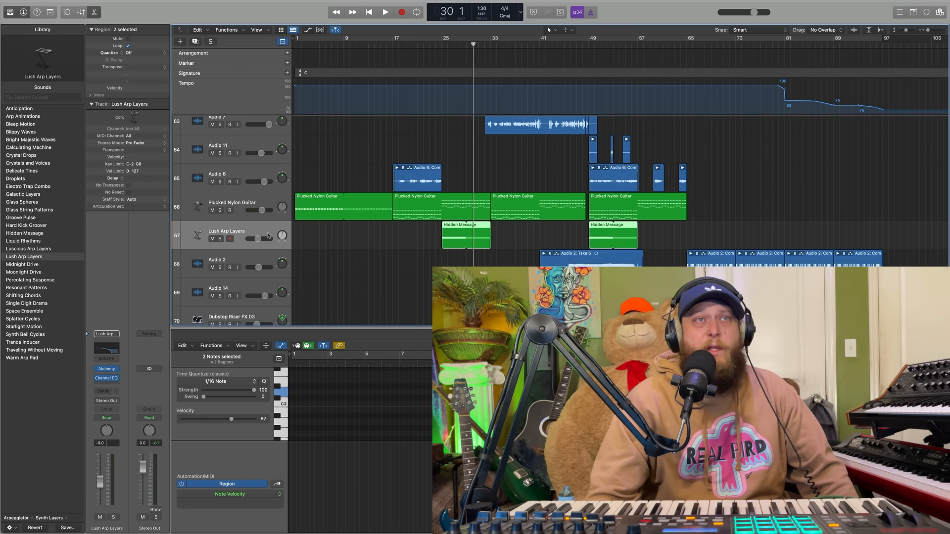
click(230, 239)
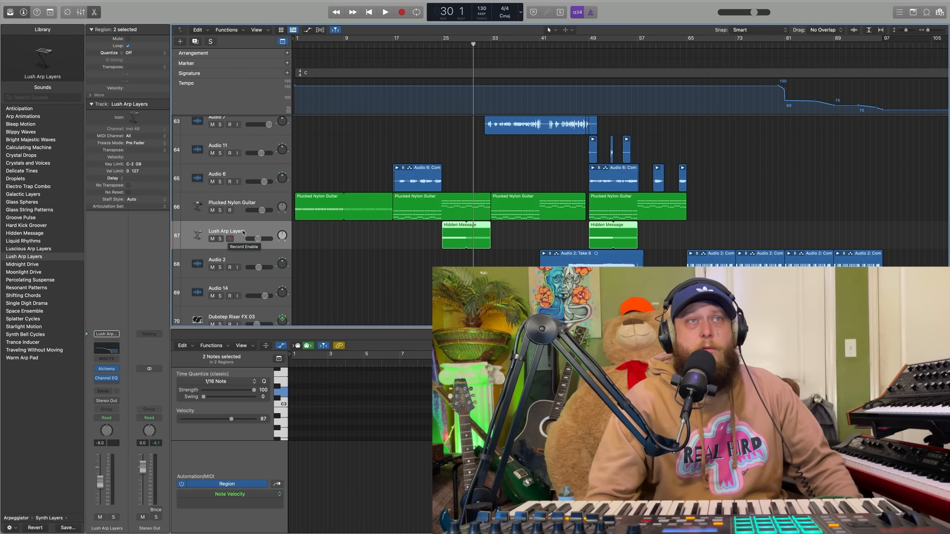
- Solo Lush Arp Layers, play it from bar 25, and clear the solo after stopping playback
click(436, 45)
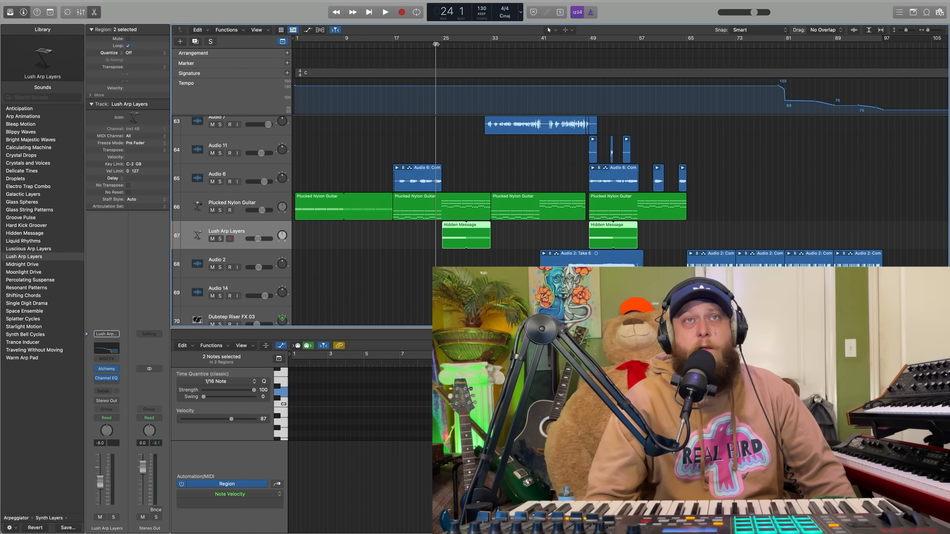
click(441, 44)
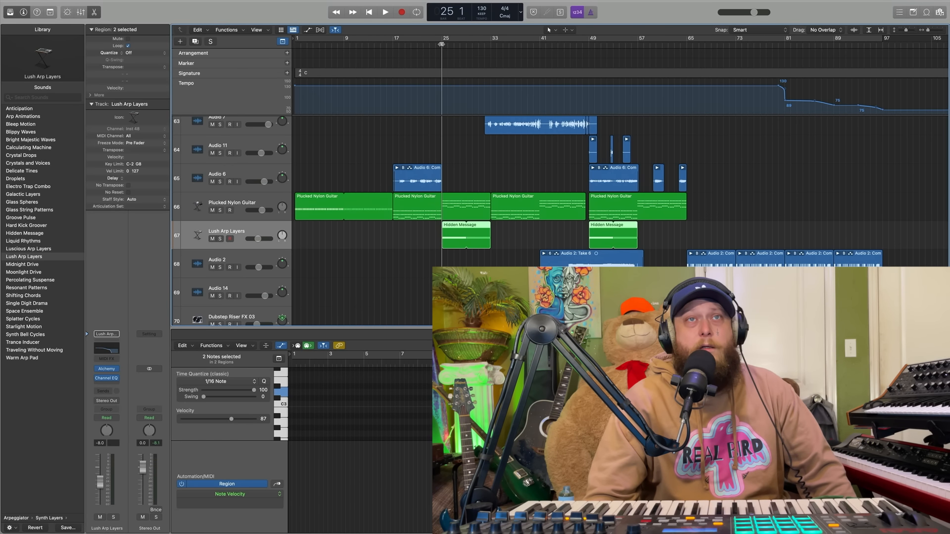
click(220, 240)
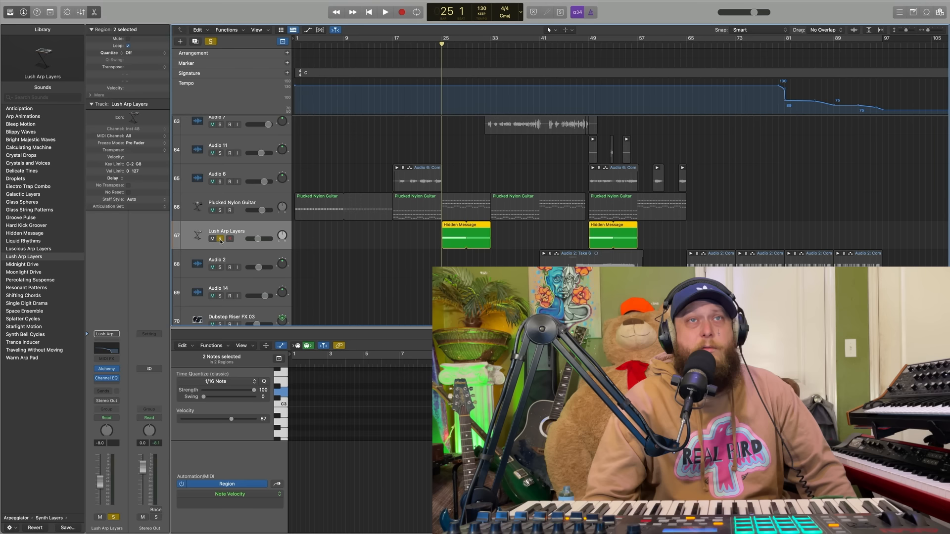
click(387, 14)
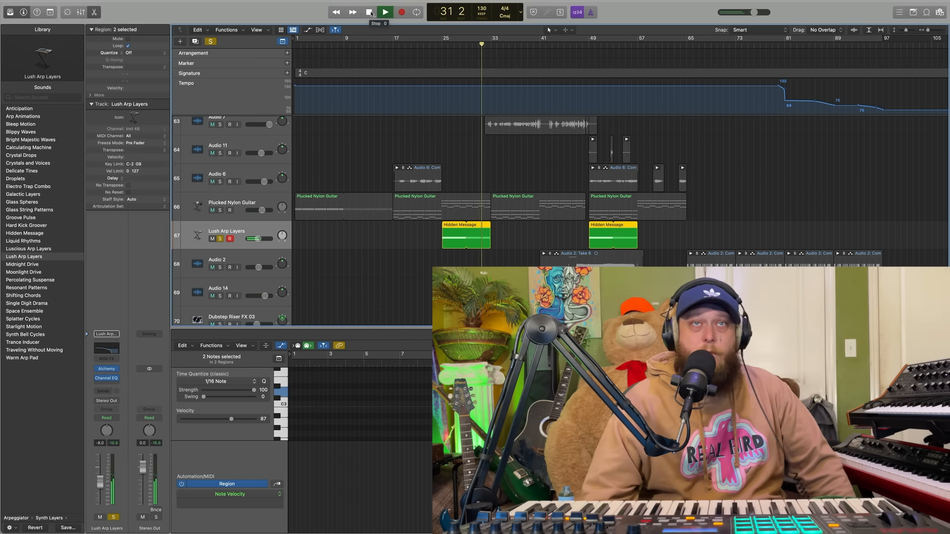
click(372, 14)
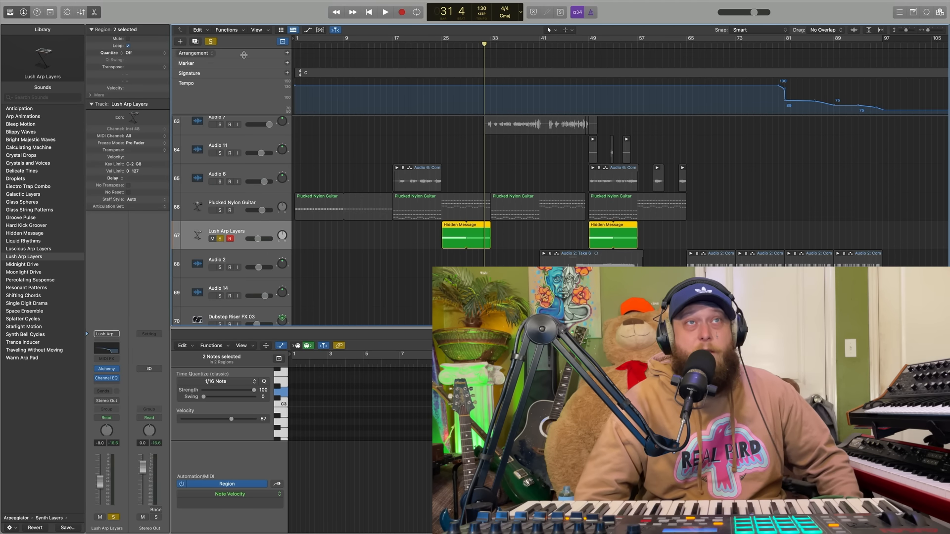
click(210, 41)
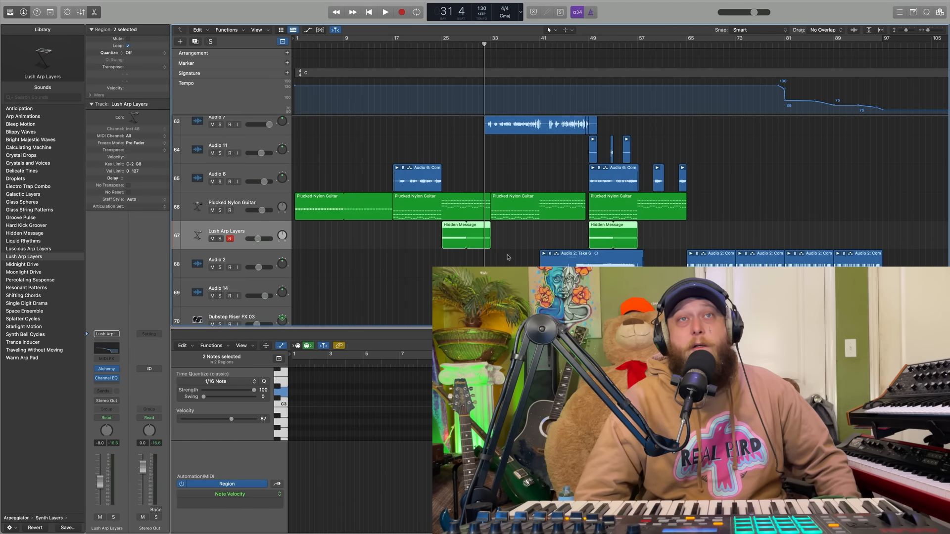
- Place the playhead at bar 65 and select the Inst 1_bip_3 region on track 4
scroll(507, 257, down, 2)
scroll(508, 257, up, 3)
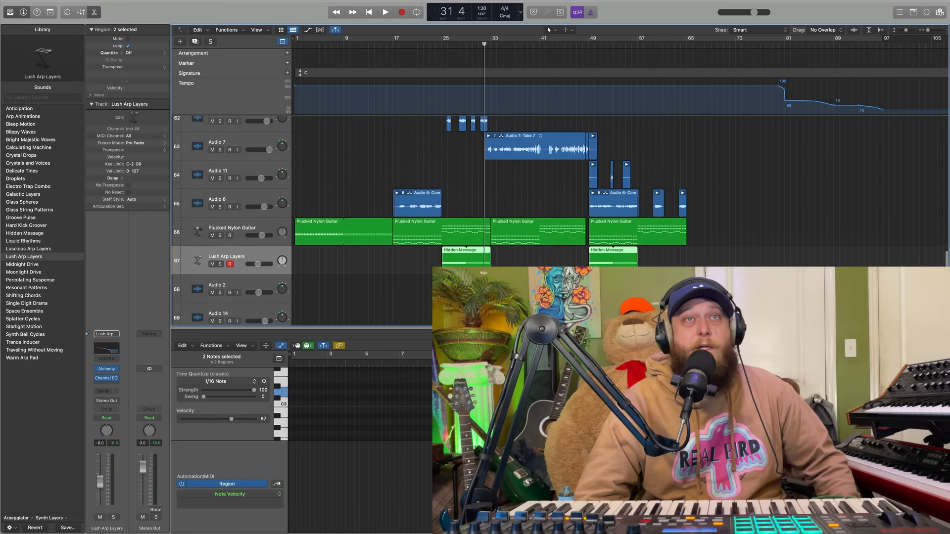
scroll(508, 223, up, 15)
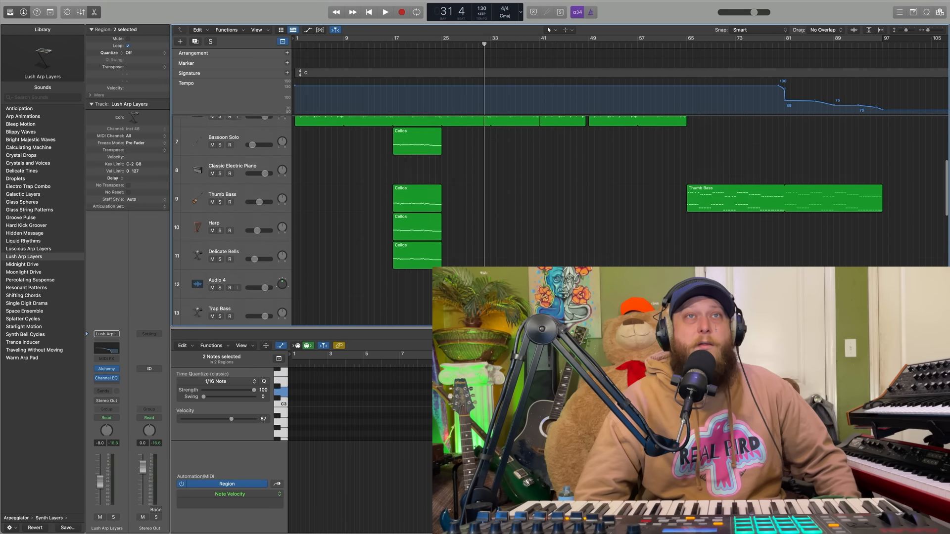
scroll(507, 223, up, 4)
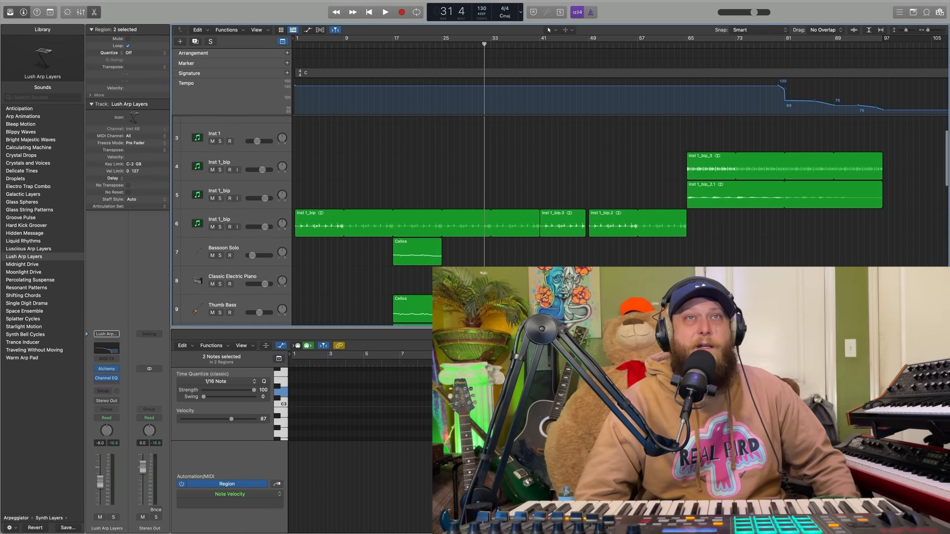
scroll(508, 223, up, 3)
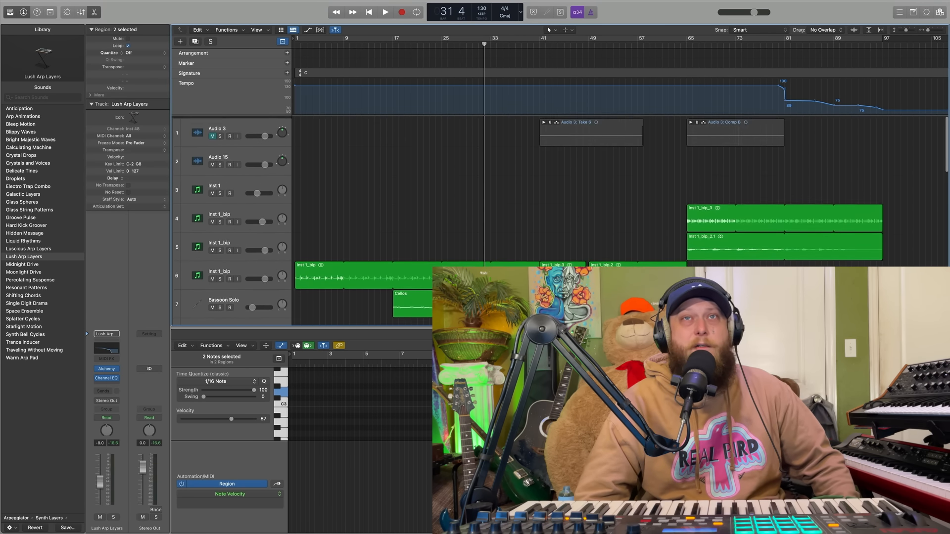
scroll(508, 223, down, 4)
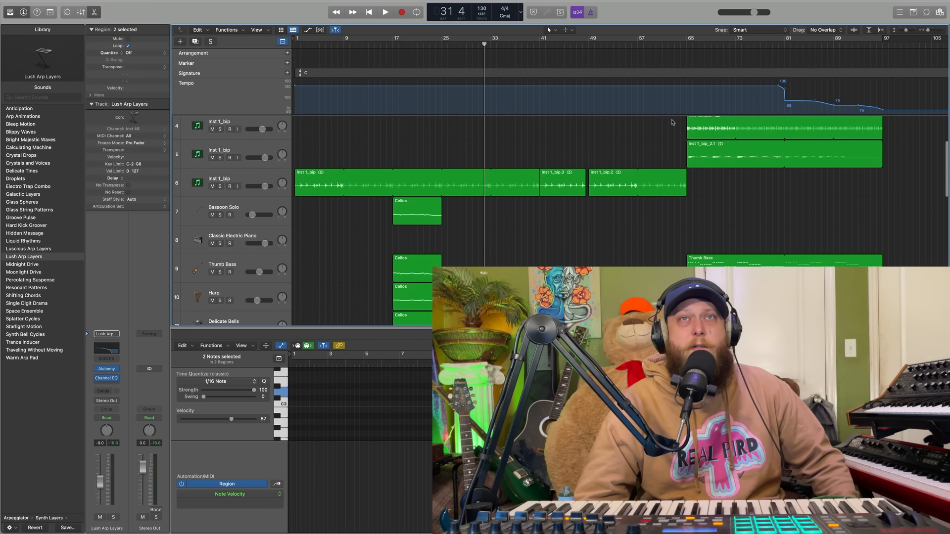
click(687, 45)
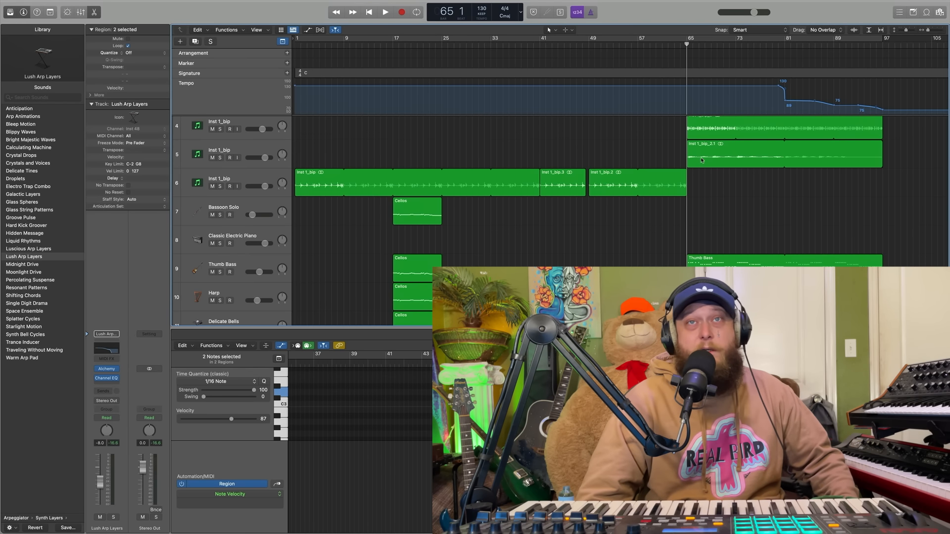
click(713, 130)
scroll(643, 137, up, 2)
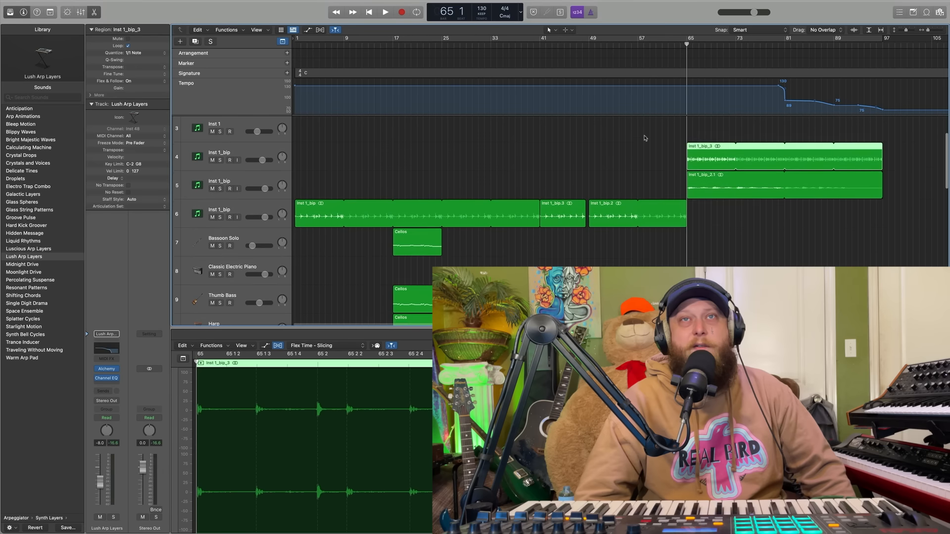
right_click(643, 137)
click(607, 142)
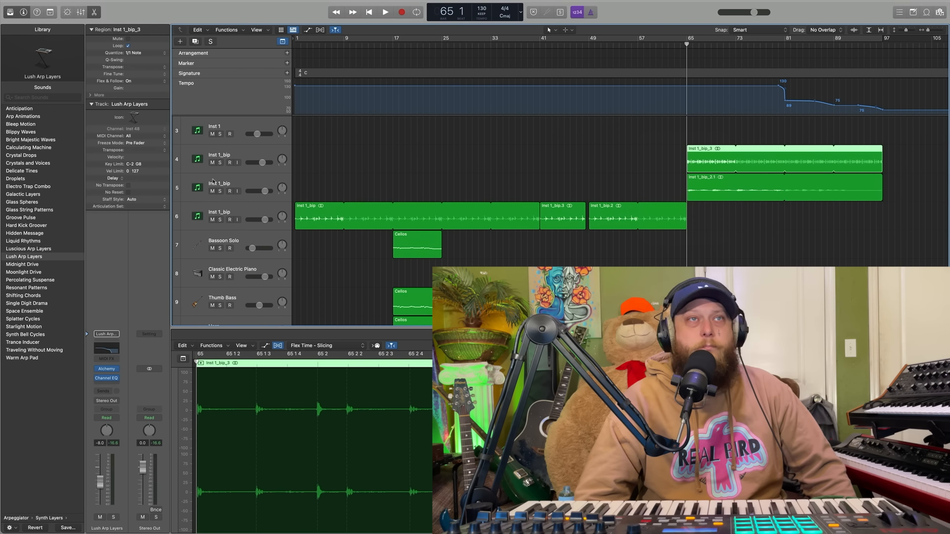
- Solo track 4 with the Inst 1_bip_3 region and play it twice from bar 65, stopping playback each time
click(220, 163)
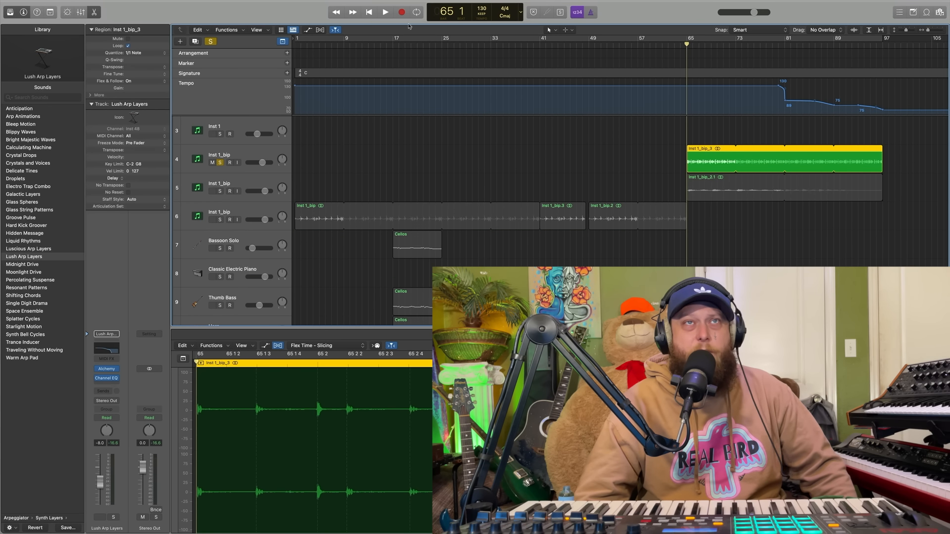
click(386, 12)
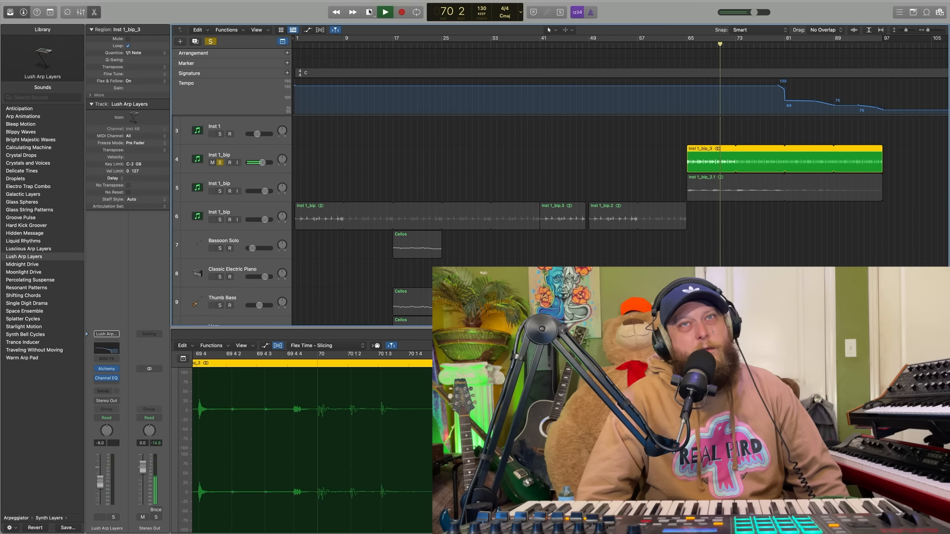
click(369, 12)
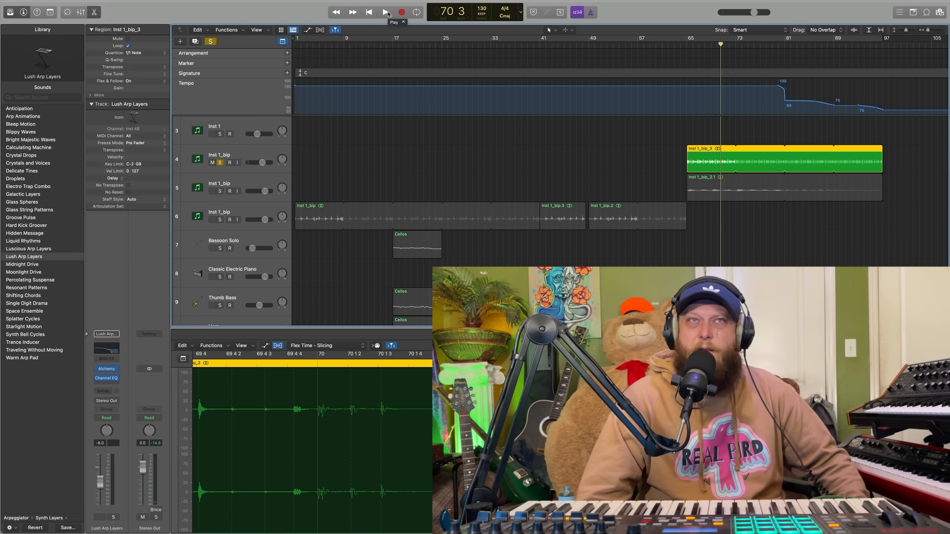
click(385, 12)
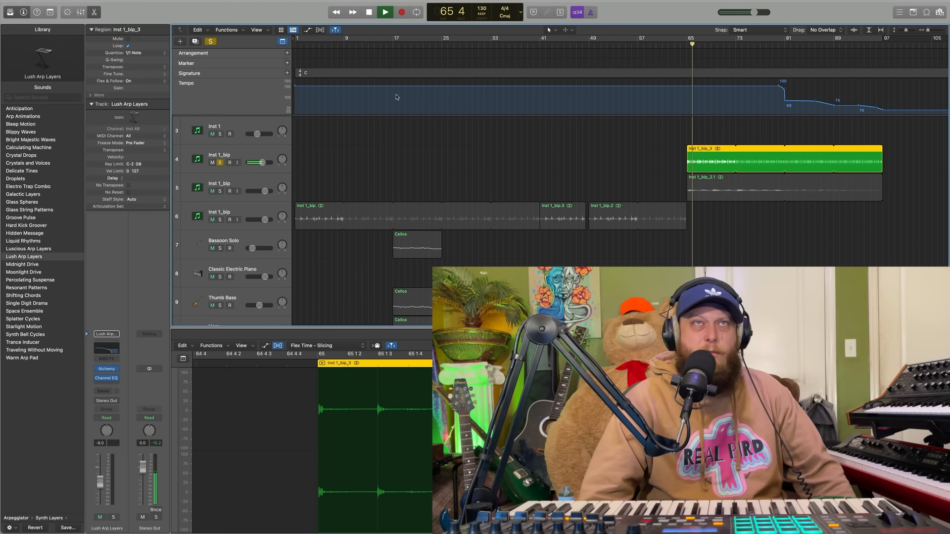
click(369, 12)
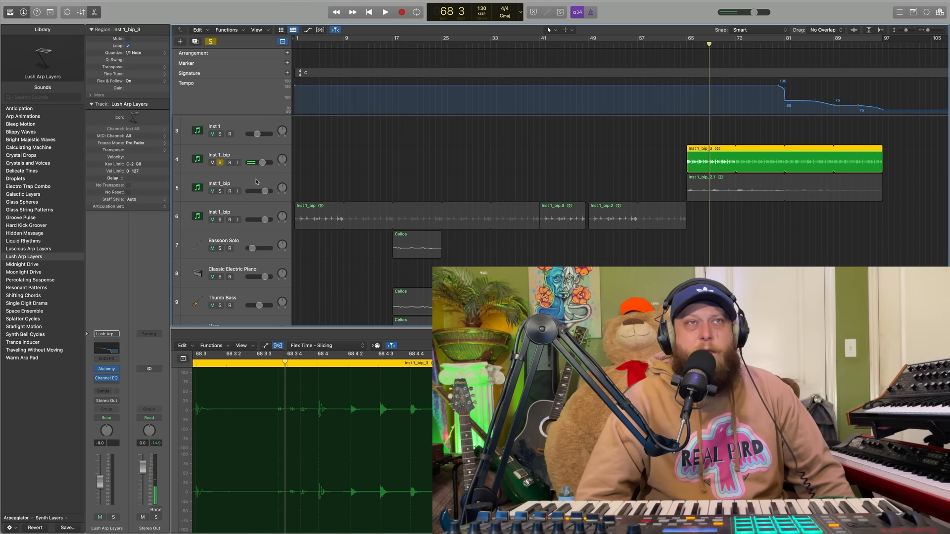
- Switch the solo from track 4 to track 5 with Inst 1_bip_2.1 and play it from bar 65 to about bar 73
click(226, 179)
click(221, 163)
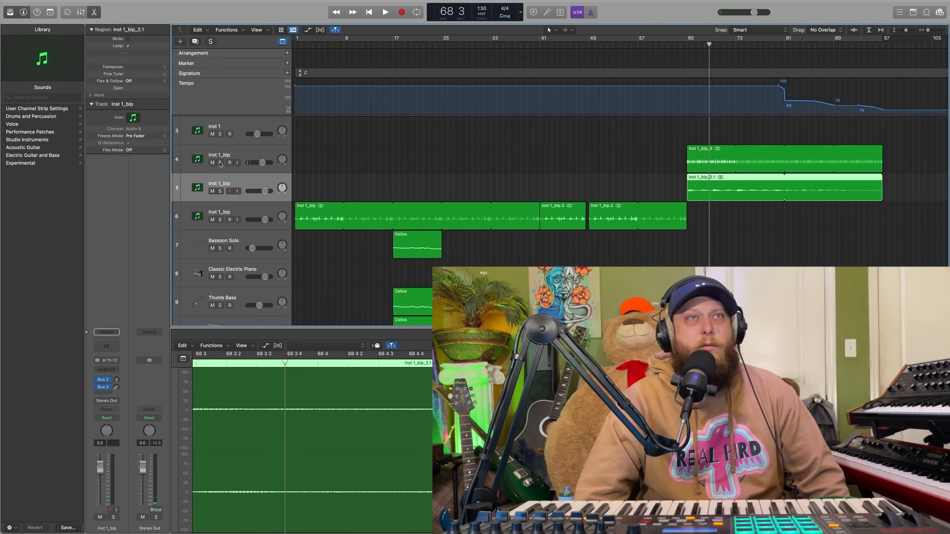
click(220, 192)
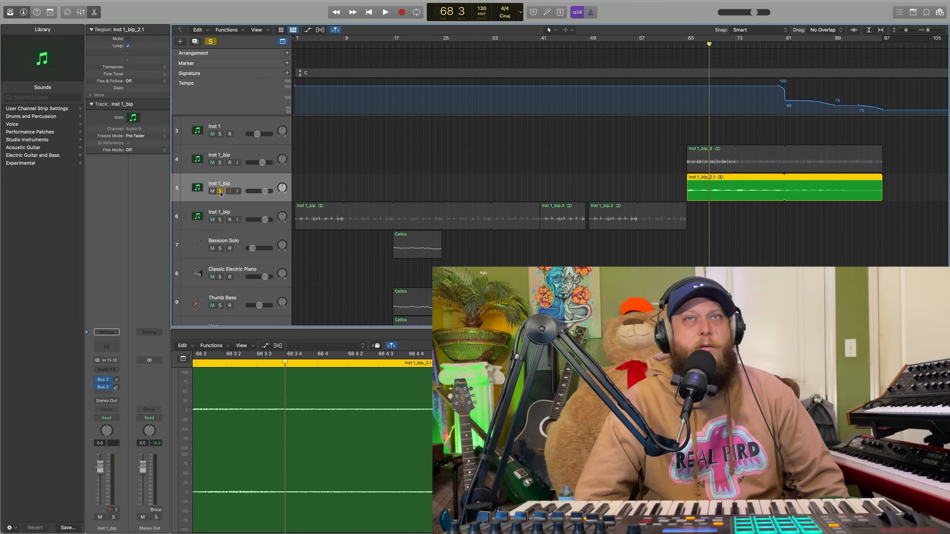
double_click(686, 46)
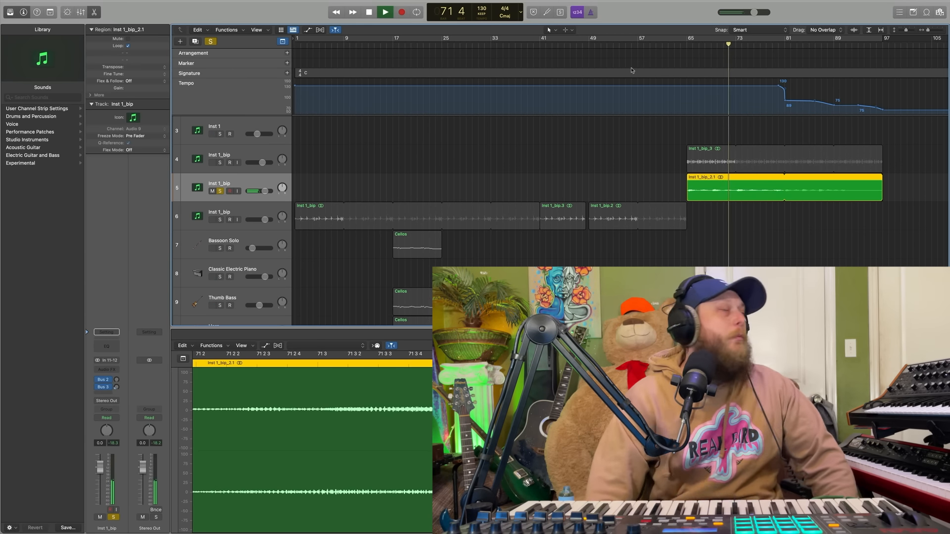
click(369, 12)
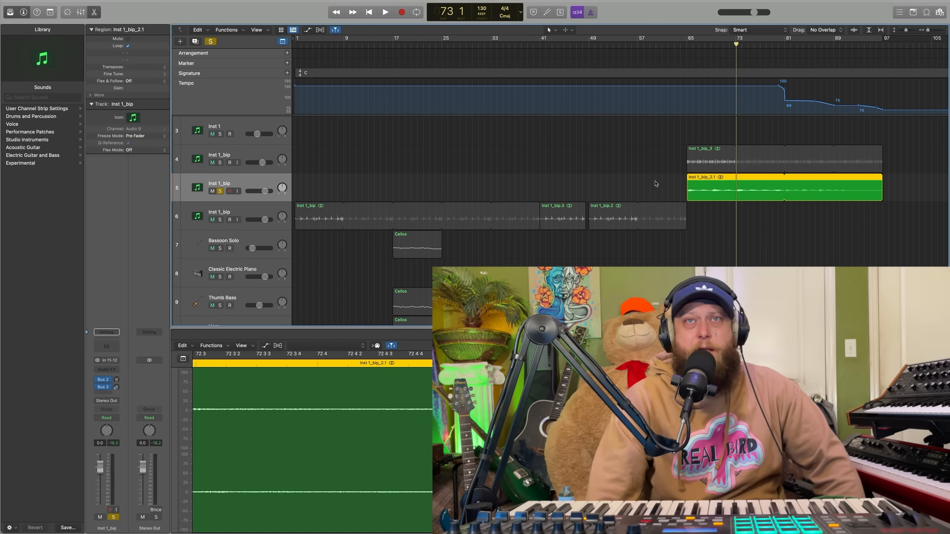
- Replace the current solo with the Thumb Bass track and play its part, stopping at about bar 73
scroll(613, 197, down, 3)
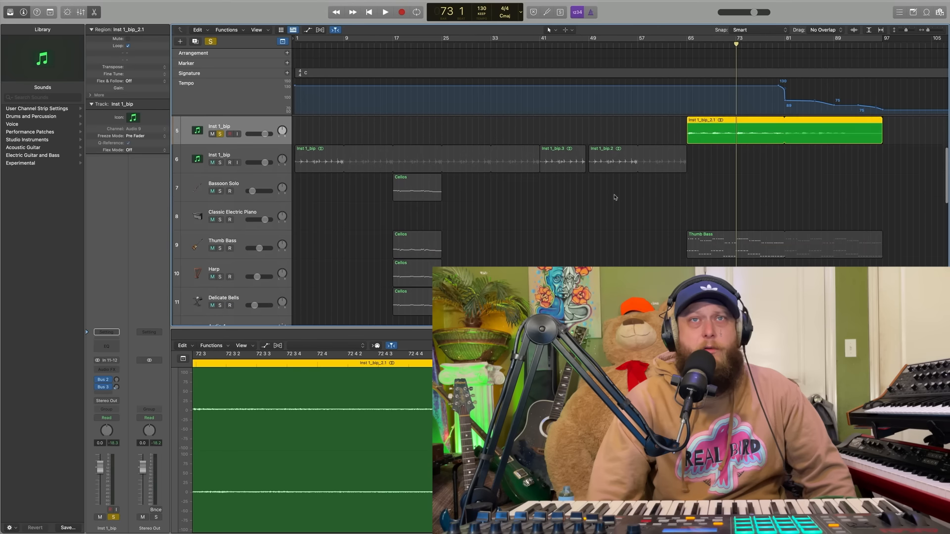
click(237, 238)
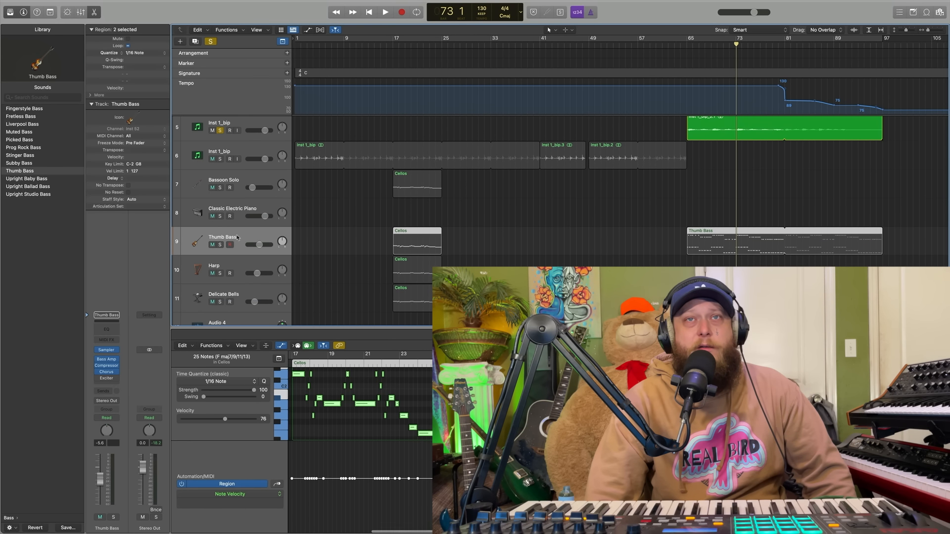
click(211, 41)
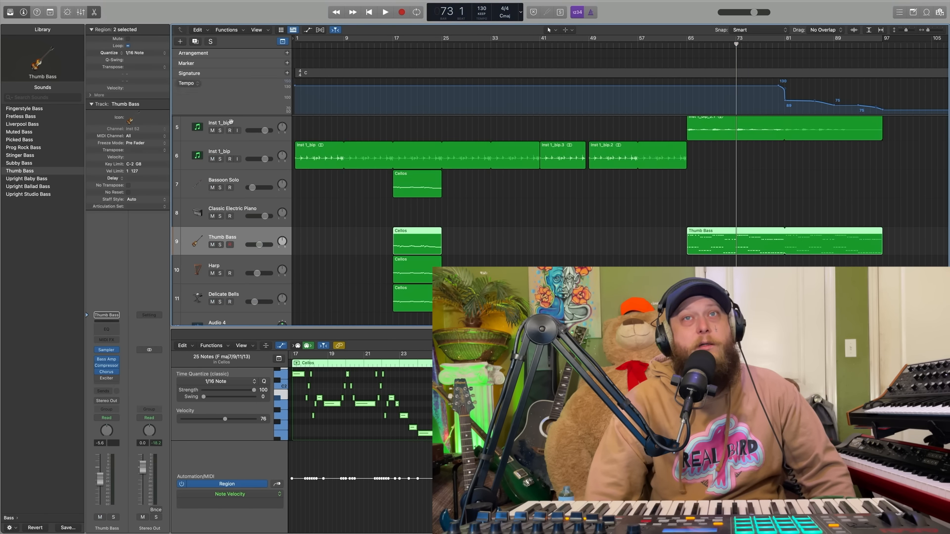
click(220, 244)
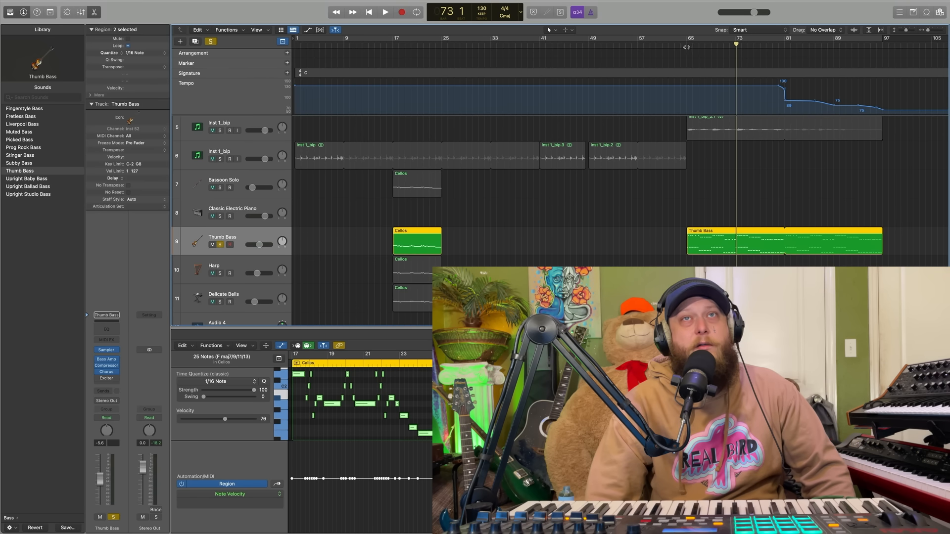
key(space)
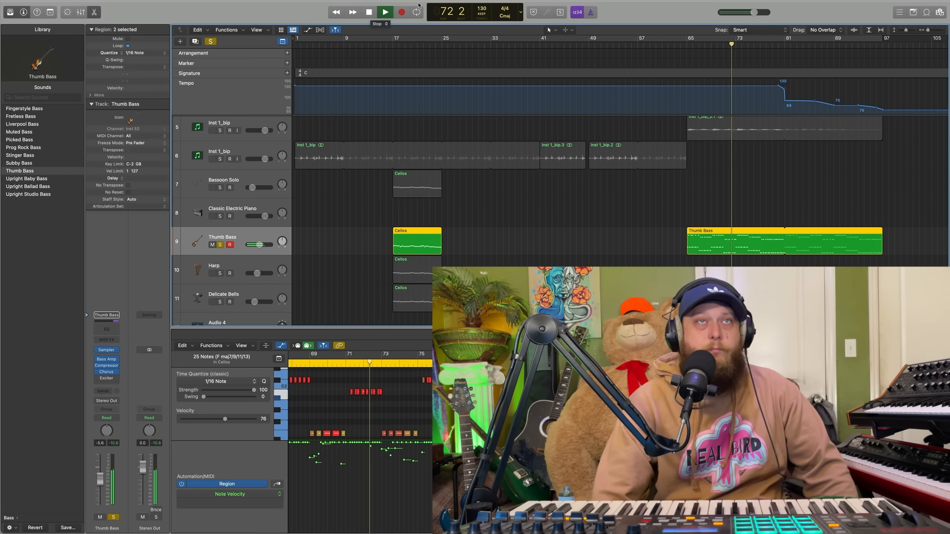
click(369, 13)
- Clear the Thumb Bass solo and select the Audio 2 track below Lush Arp Layers
scroll(569, 228, down, 5)
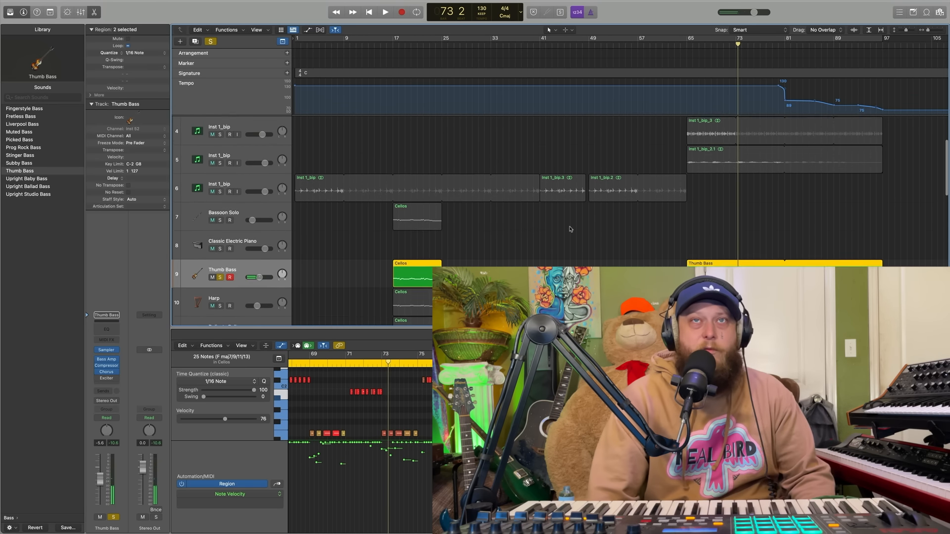
scroll(570, 227, down, 20)
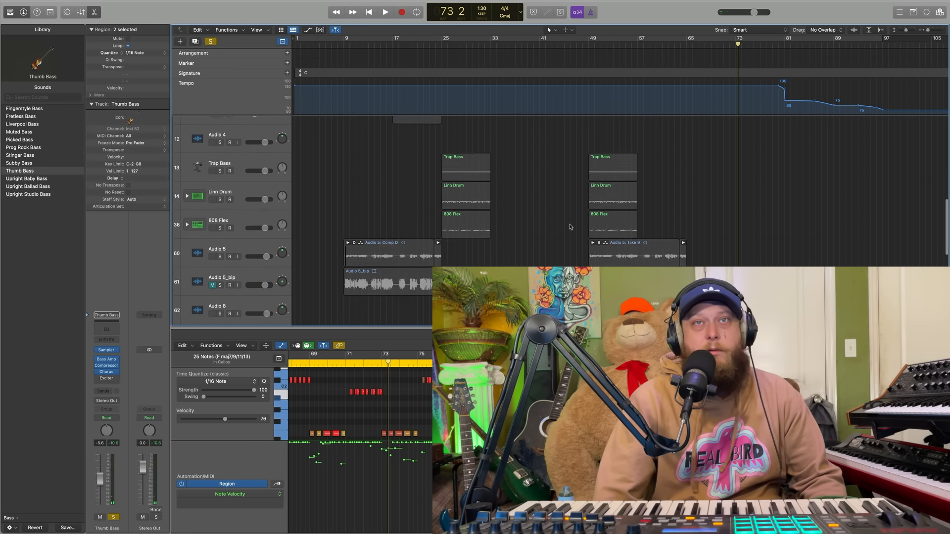
scroll(571, 222, up, 3)
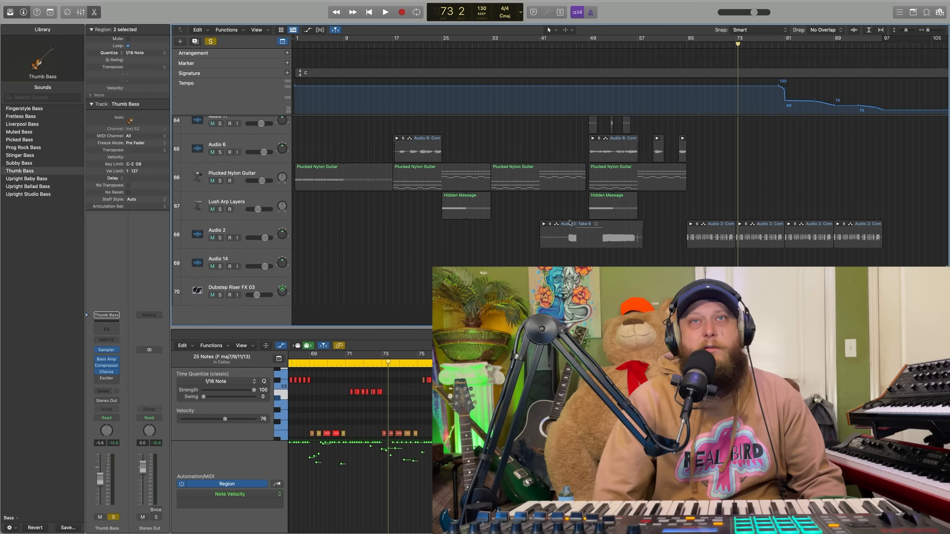
scroll(570, 222, down, 5)
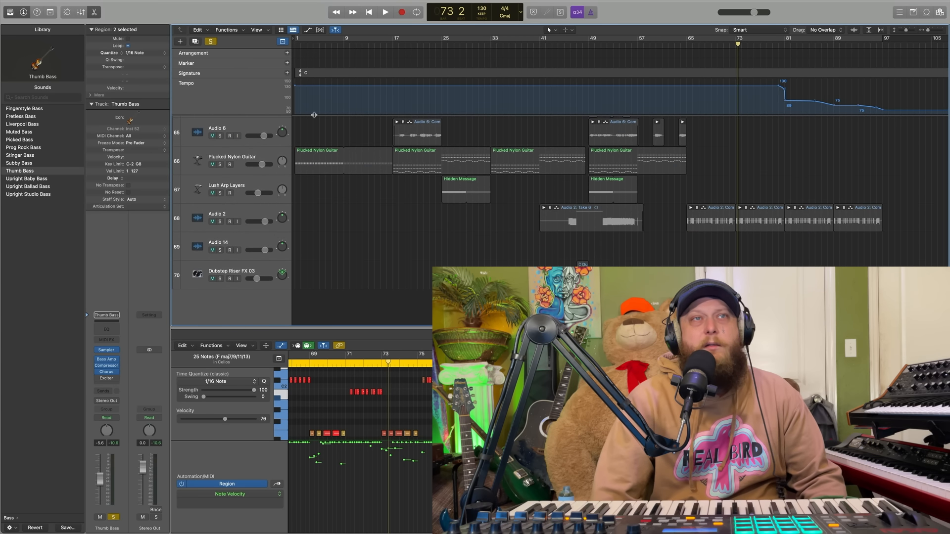
click(212, 41)
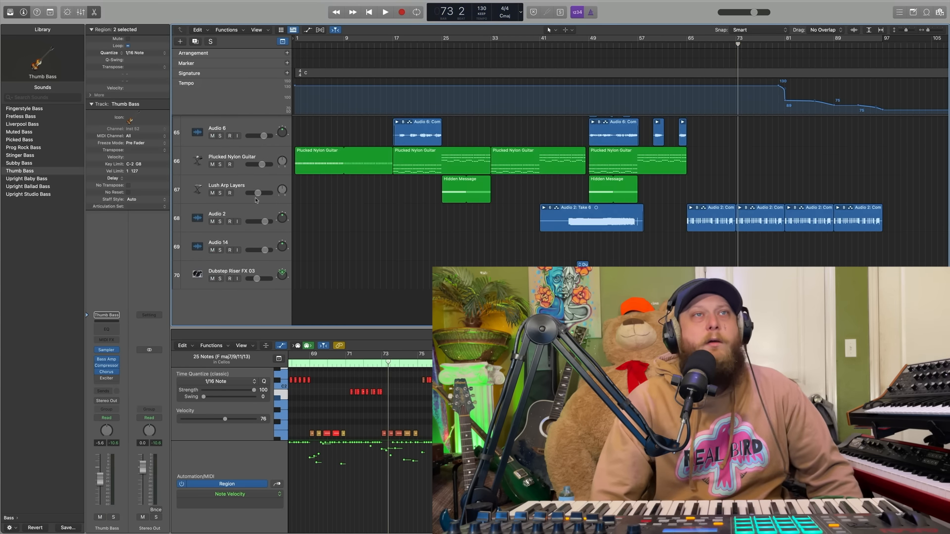
click(247, 214)
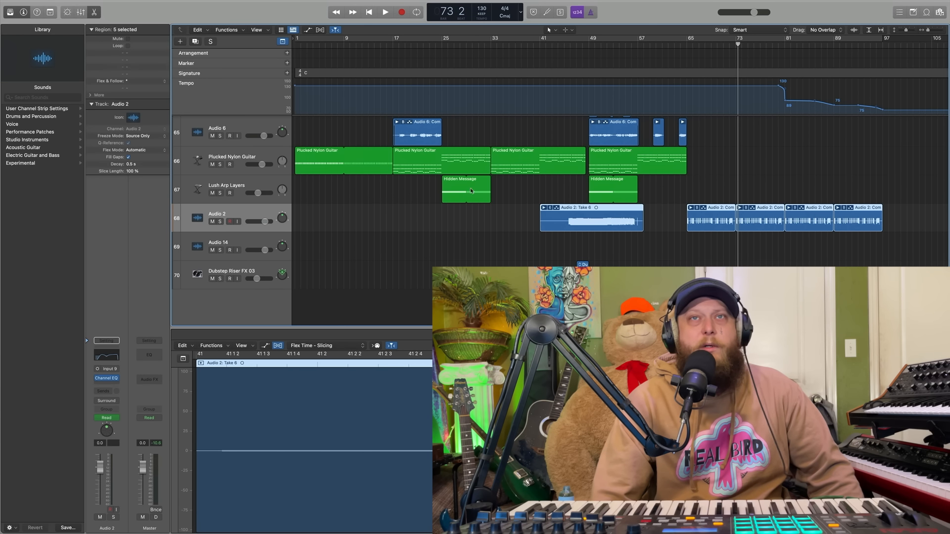
- Solo Audio 2 and play its regions from about bar 65, stopping at about bar 73
click(686, 45)
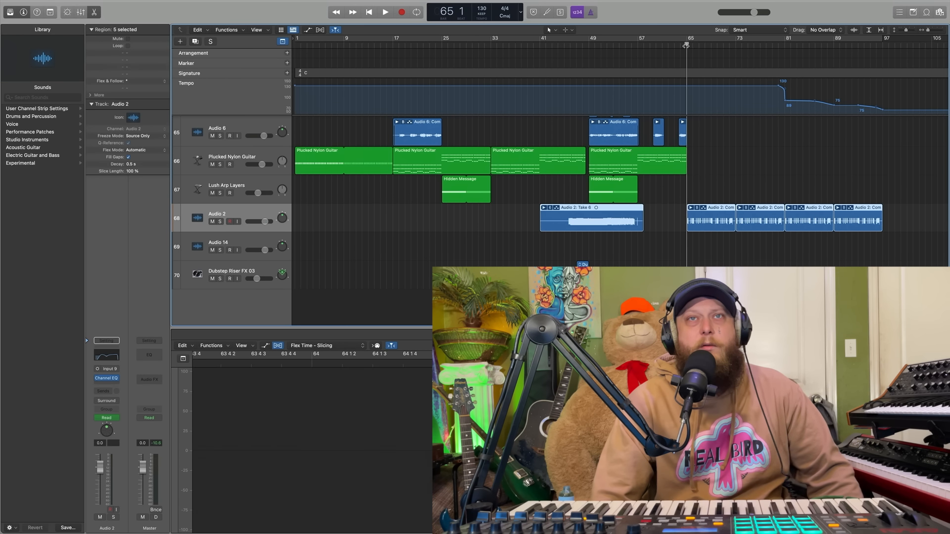
click(220, 221)
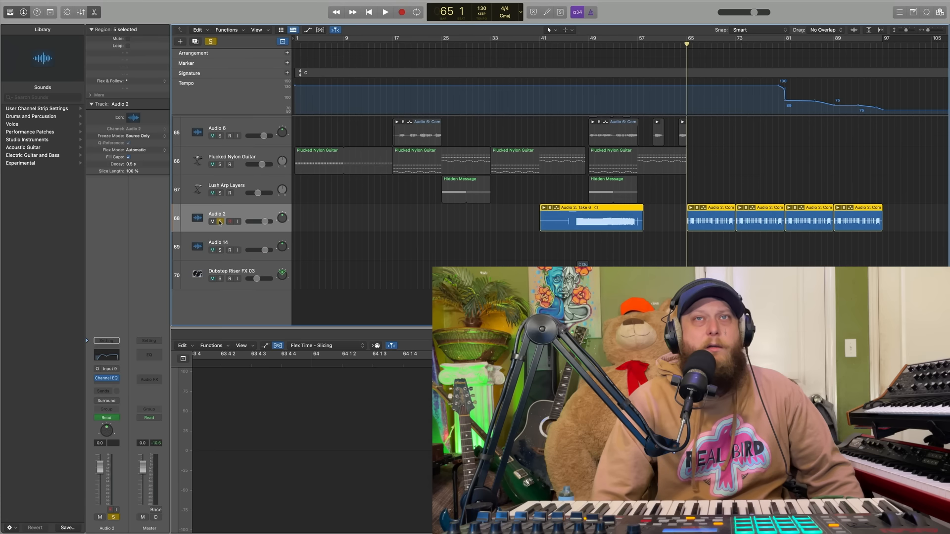
click(385, 12)
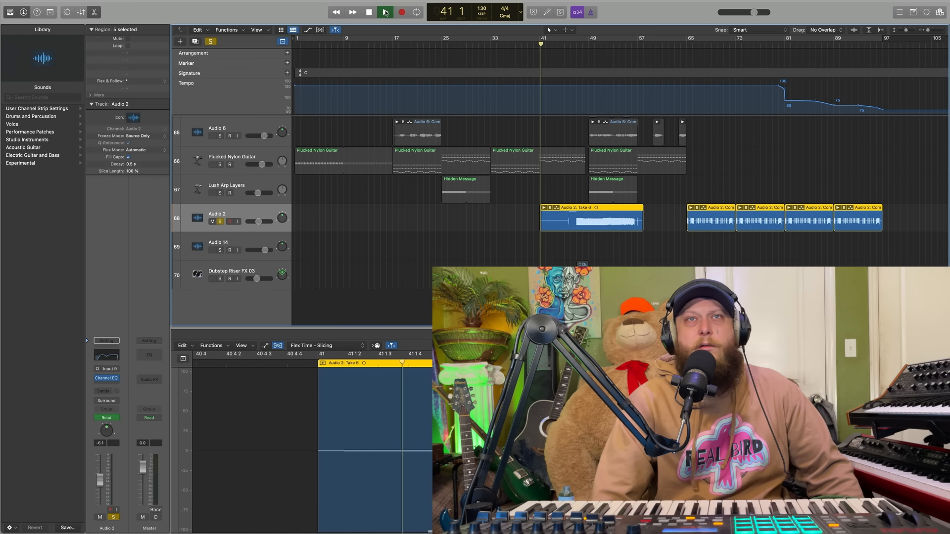
click(683, 45)
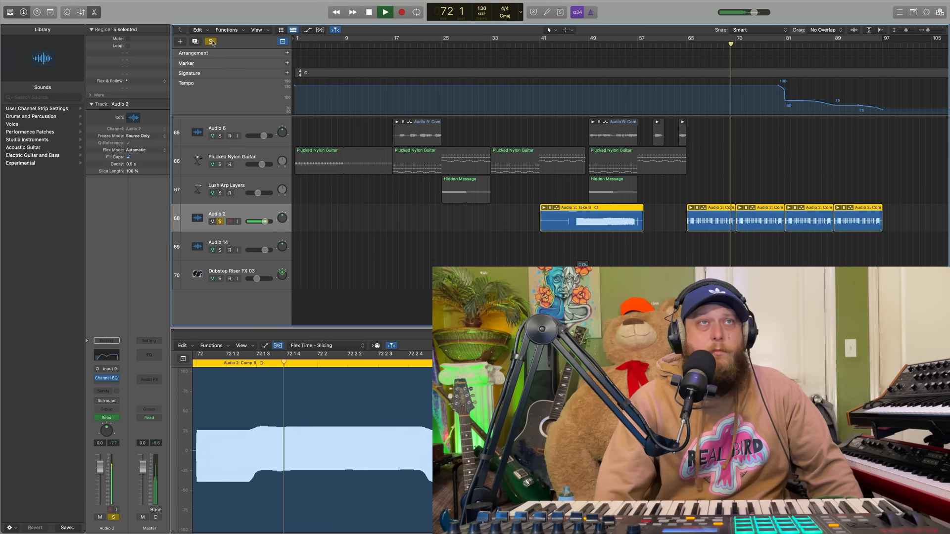
click(370, 13)
scroll(626, 213, up, 1)
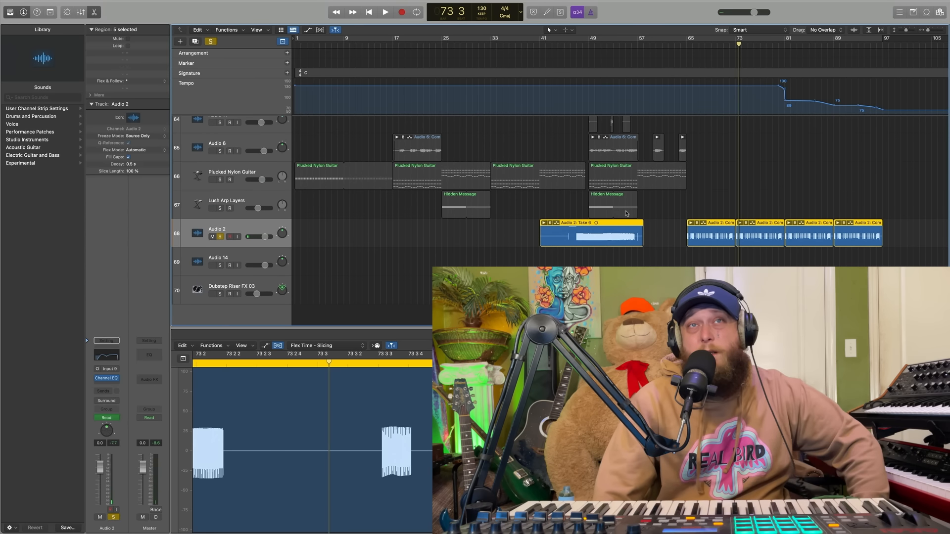
scroll(625, 213, up, 2)
scroll(626, 213, up, 2)
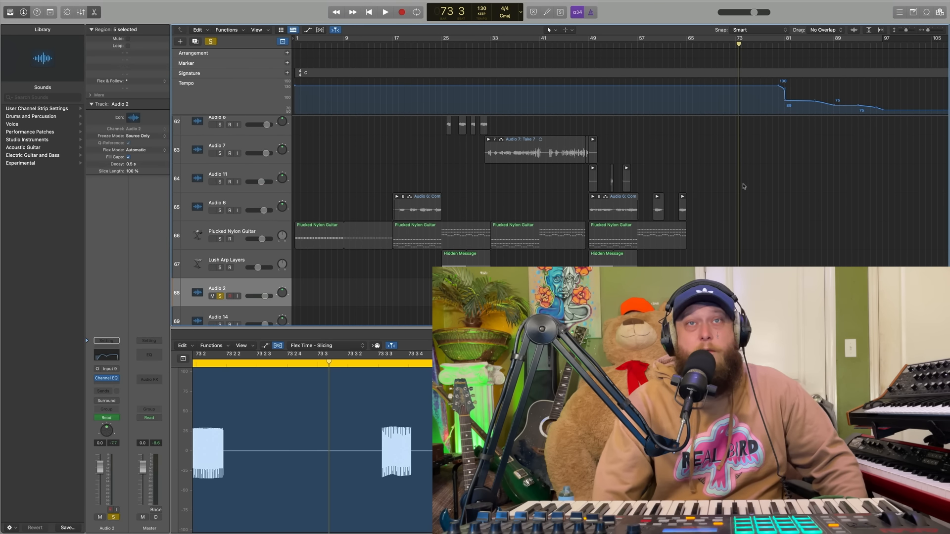
scroll(729, 196, up, 1)
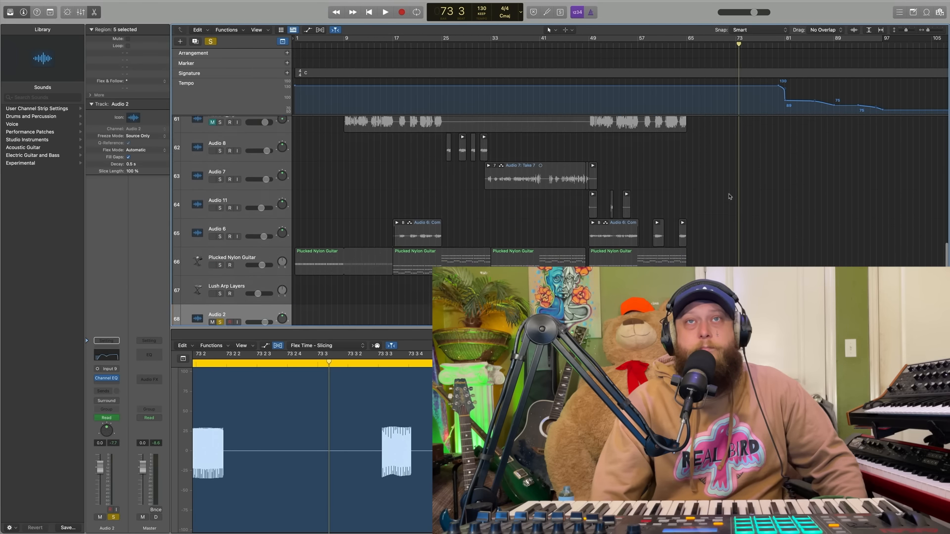
- Return the playhead to bar 65 and clear the Audio 2 solo so all tracks are audible
right_click(729, 196)
click(687, 46)
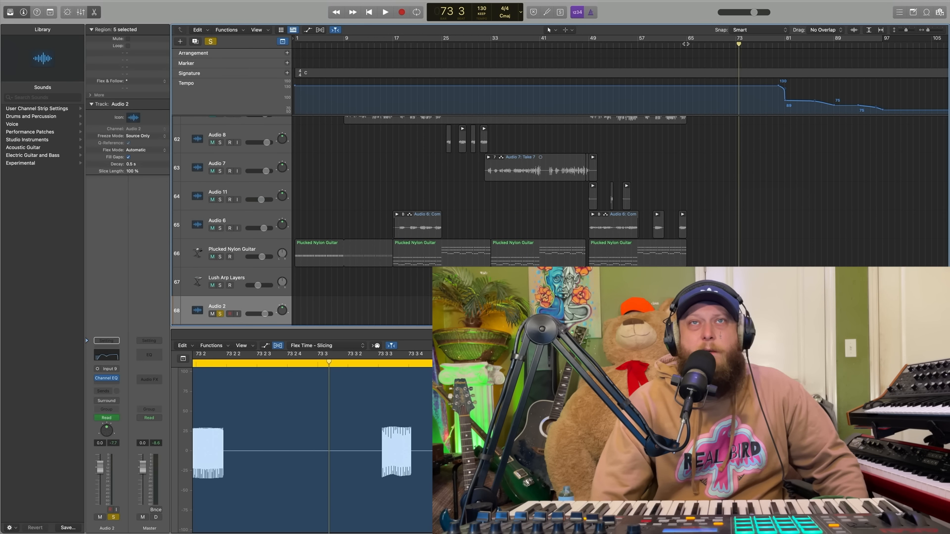
click(687, 45)
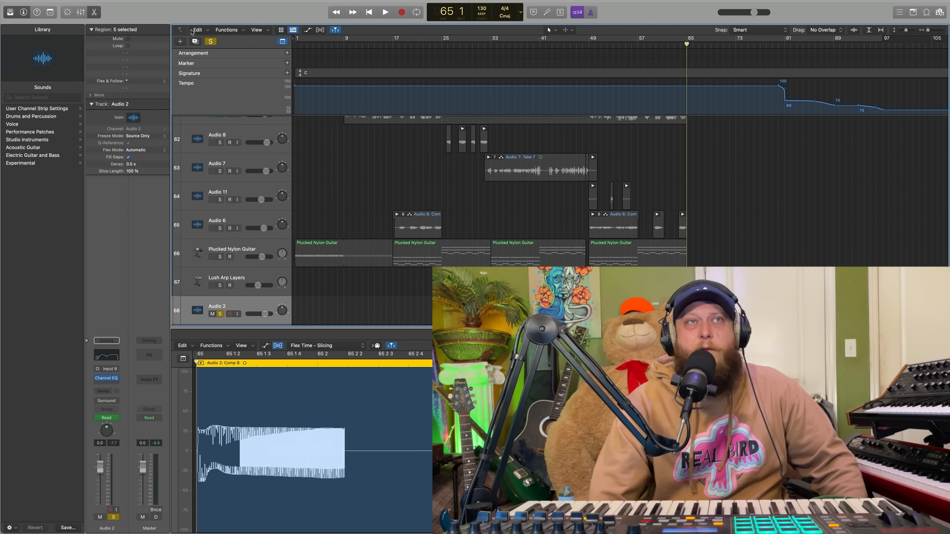
click(211, 42)
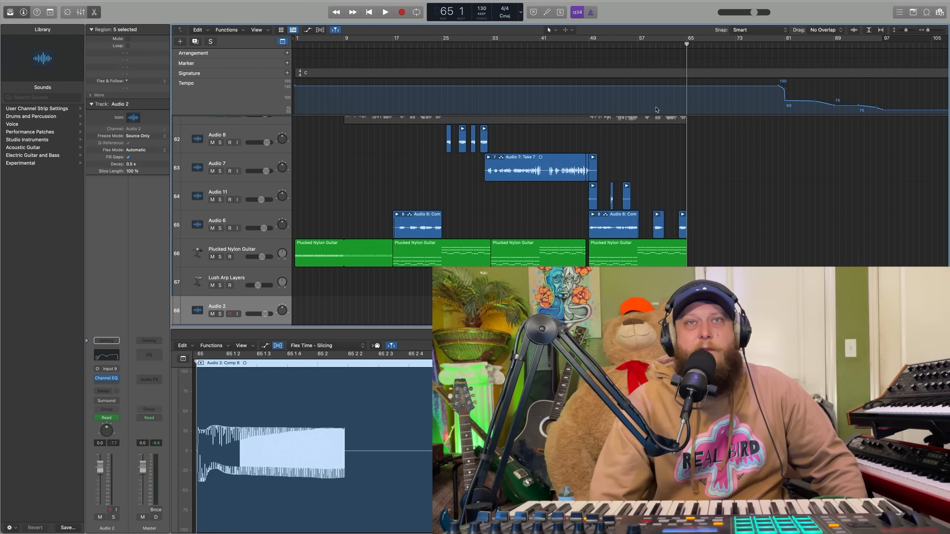
- Play the full mix from bar 65, stopping at about bar 76
click(388, 13)
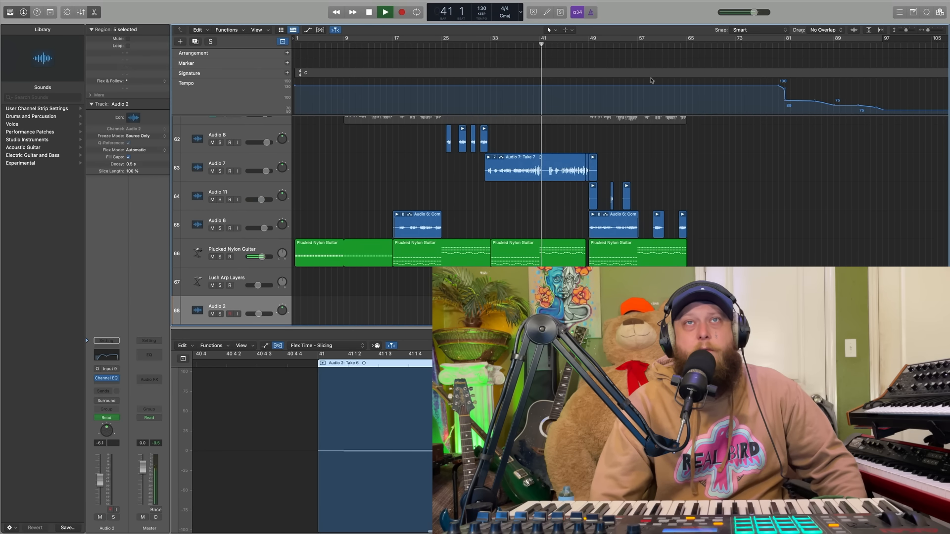
click(686, 45)
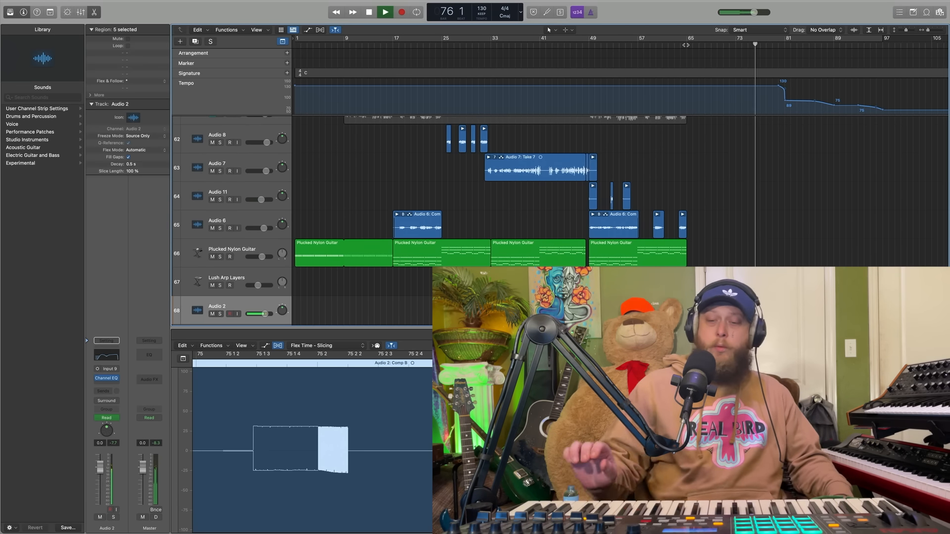
key(space)
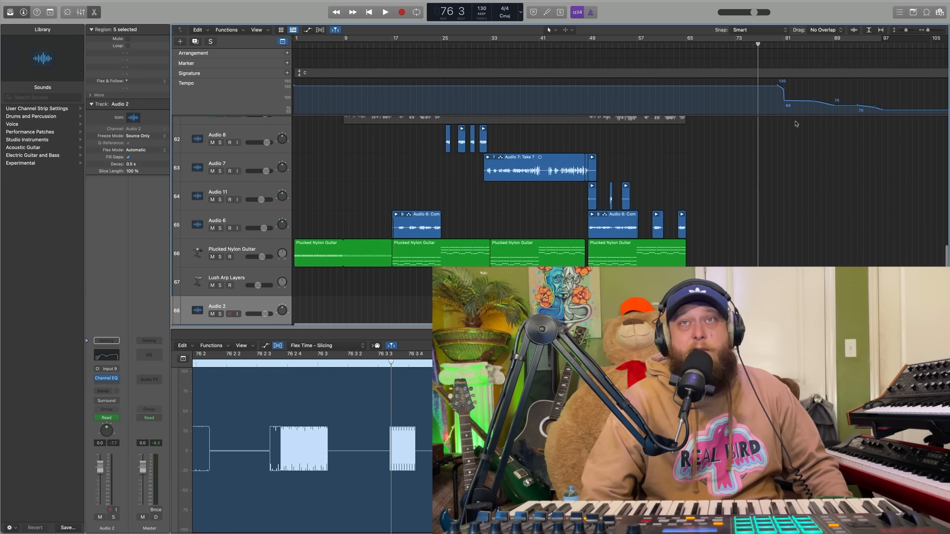
- Play the full mix from about bar 78 through the tempo drop, stopping at about bar 89
scroll(791, 119, right, 10)
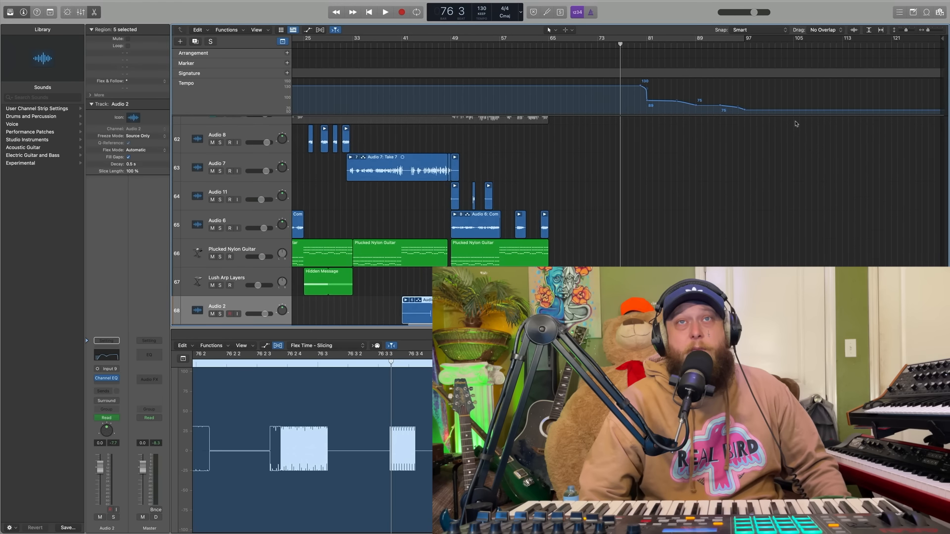
scroll(797, 123, left, 1)
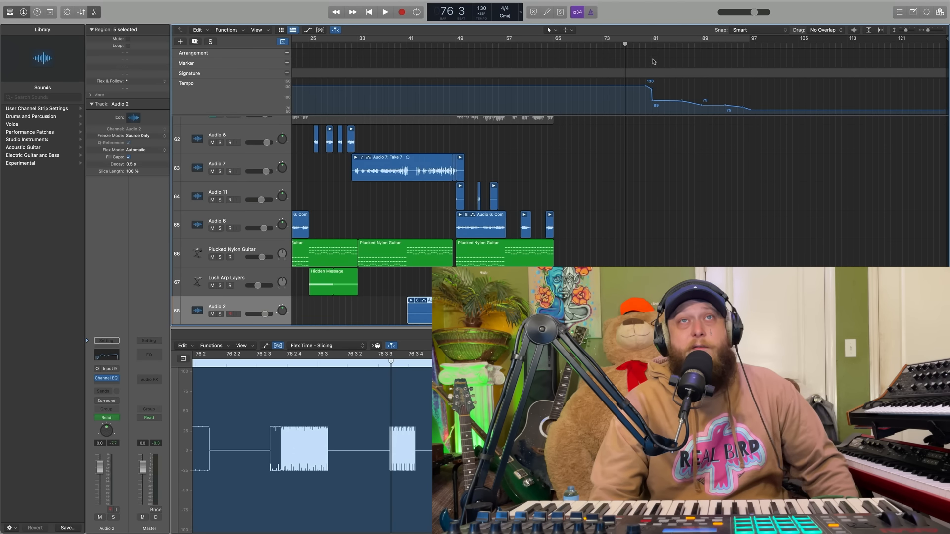
click(639, 47)
key(space)
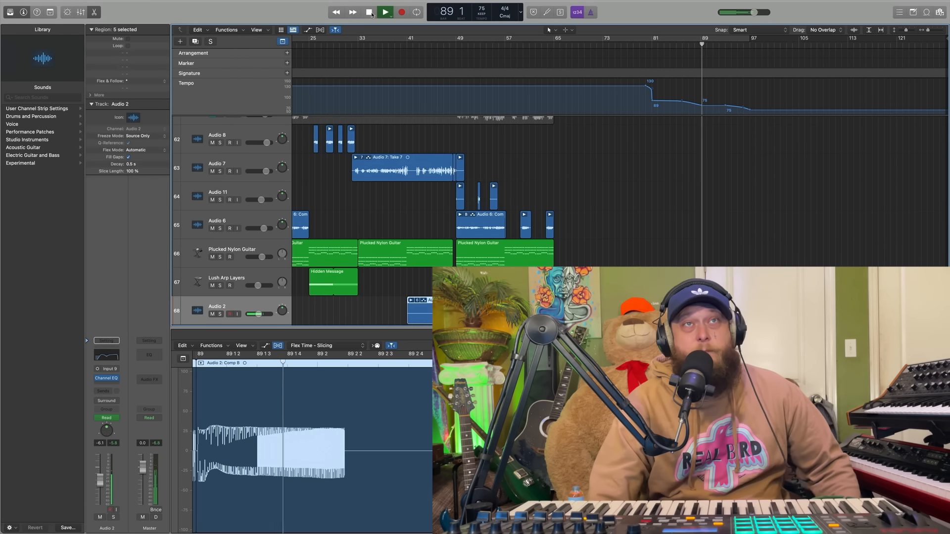
key(space)
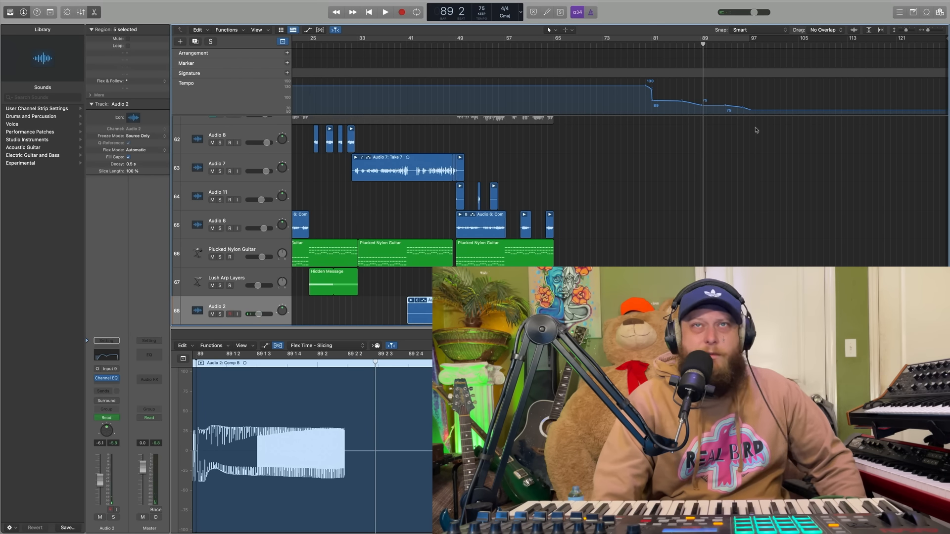
- Select the Audio 6 region that starts at bar 49
scroll(625, 152, left, 6)
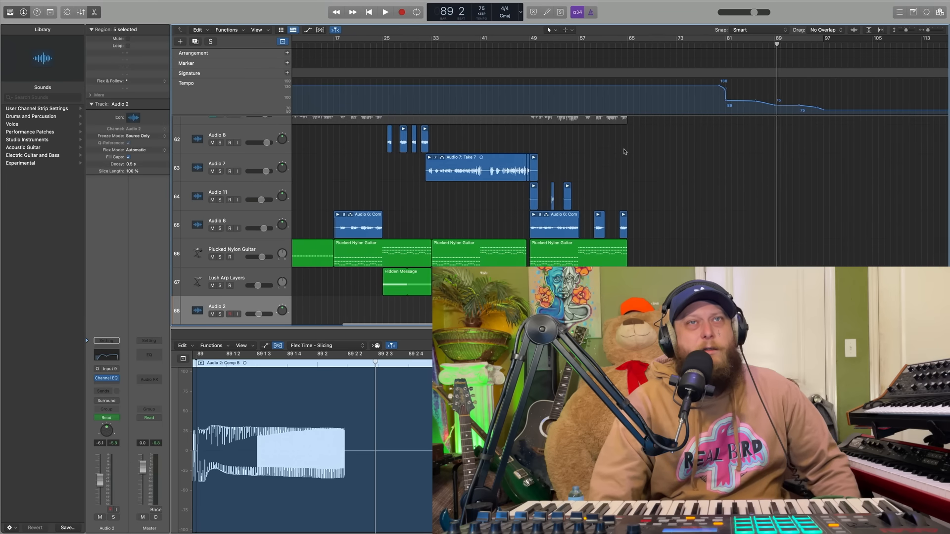
scroll(624, 148, down, 4)
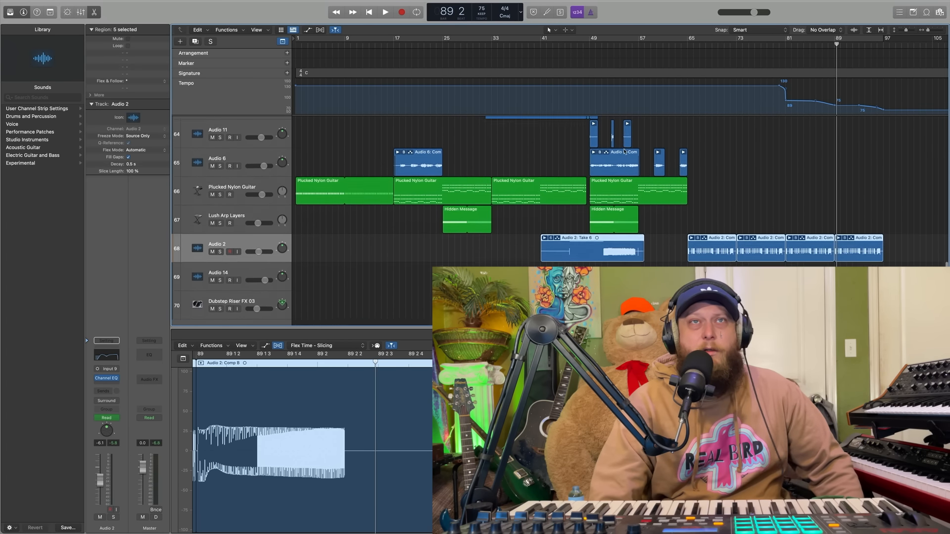
click(625, 140)
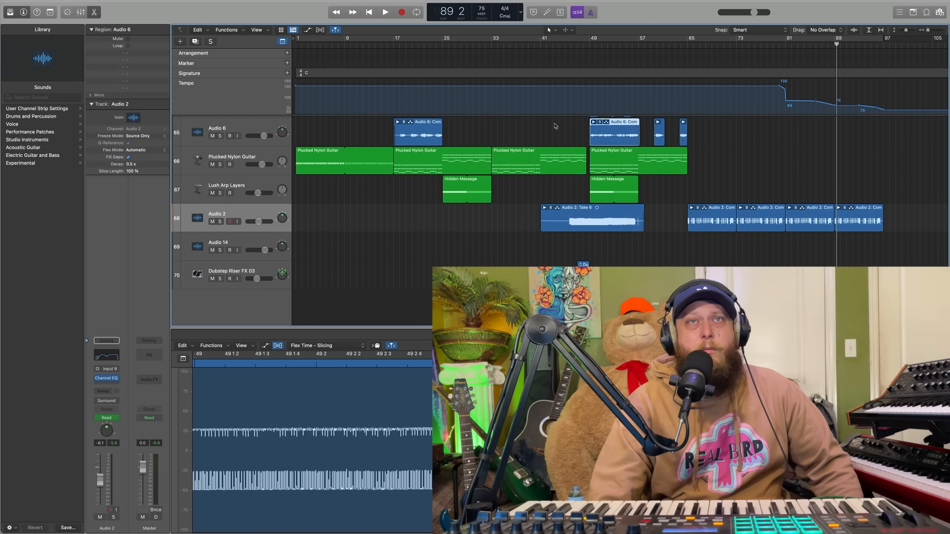
- Solo Audio 8 and play its short regions from about bar 25, stopping at about bar 29
scroll(555, 126, up, 20)
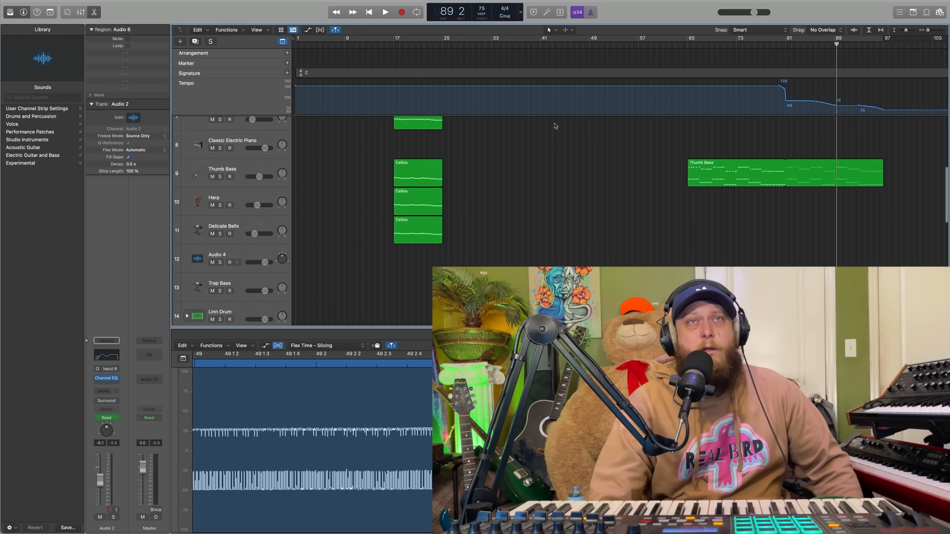
scroll(555, 125, down, 20)
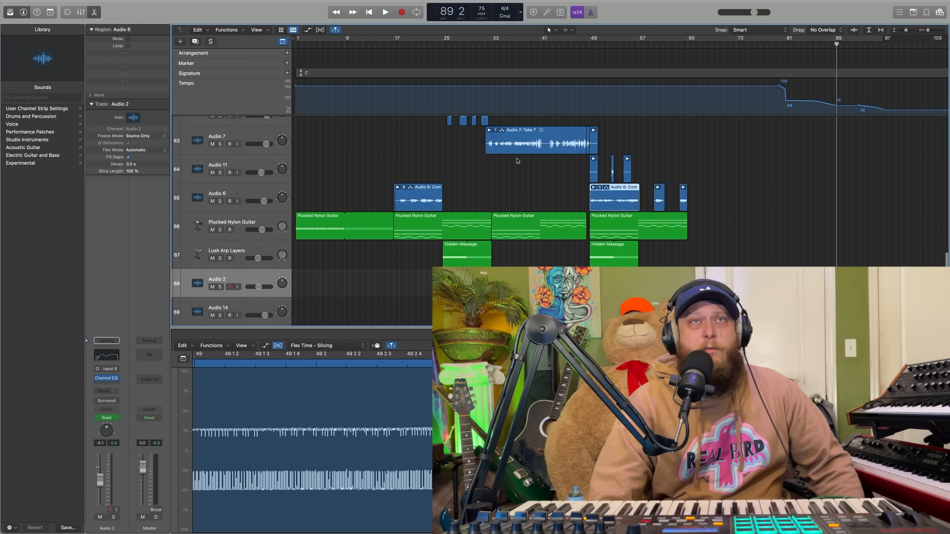
scroll(476, 188, up, 2)
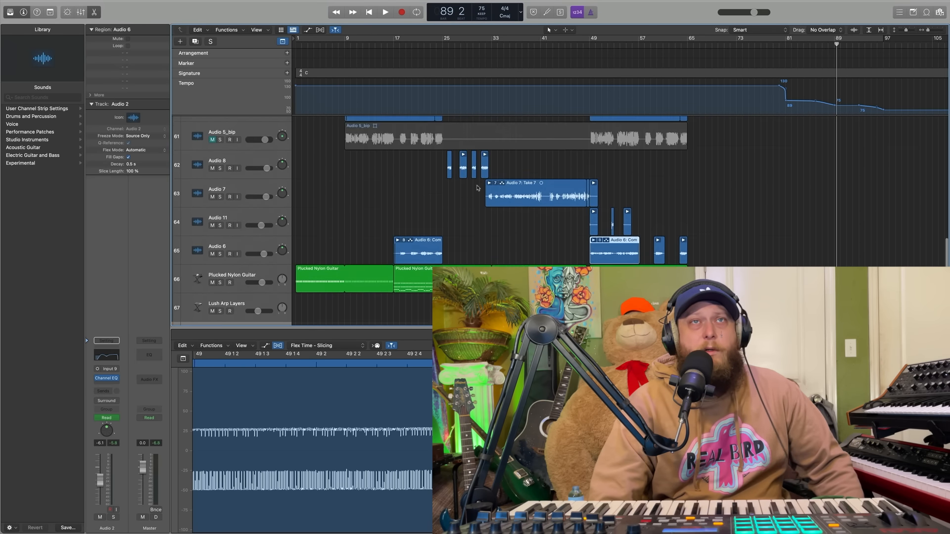
click(220, 170)
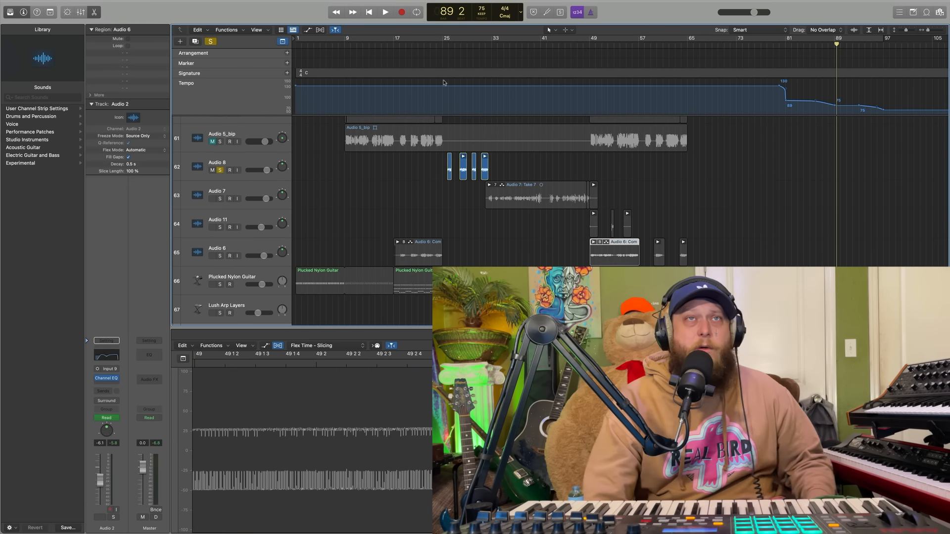
click(442, 44)
key(space)
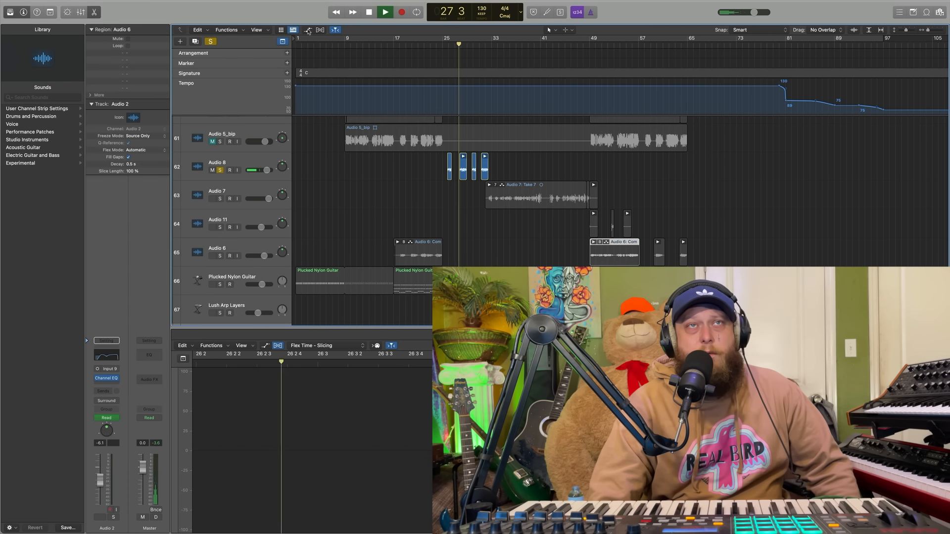
click(368, 13)
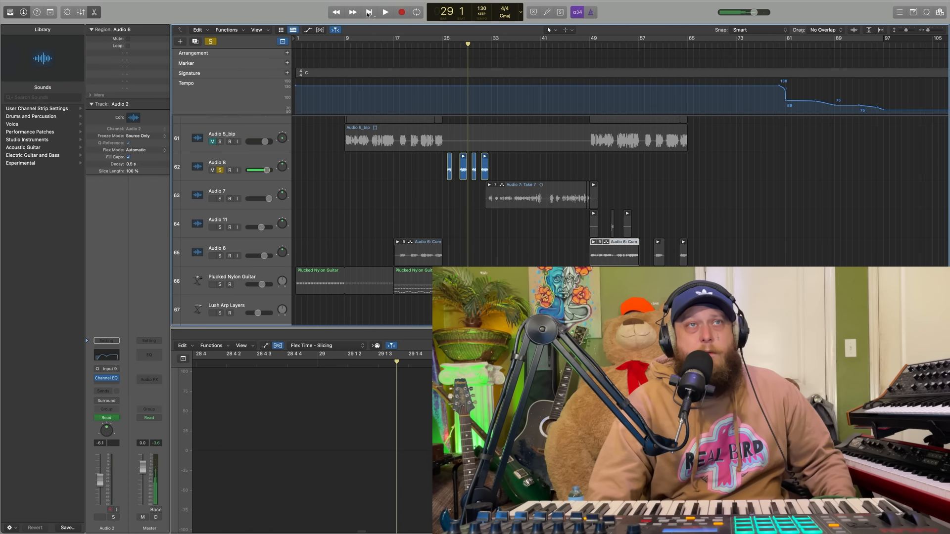
- Switch the solo from Audio 8 to Audio 6 and play it from bar 17, stopping at about bar 21
click(220, 171)
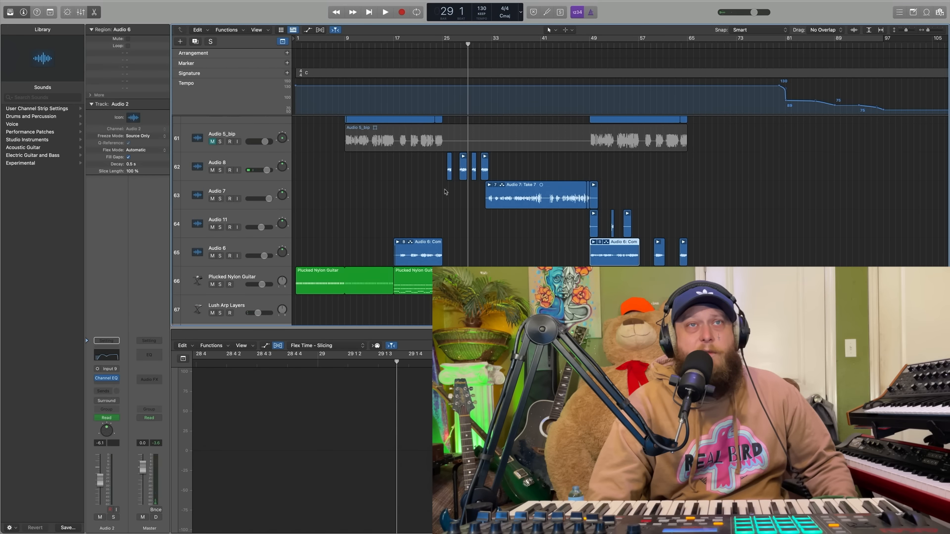
click(393, 43)
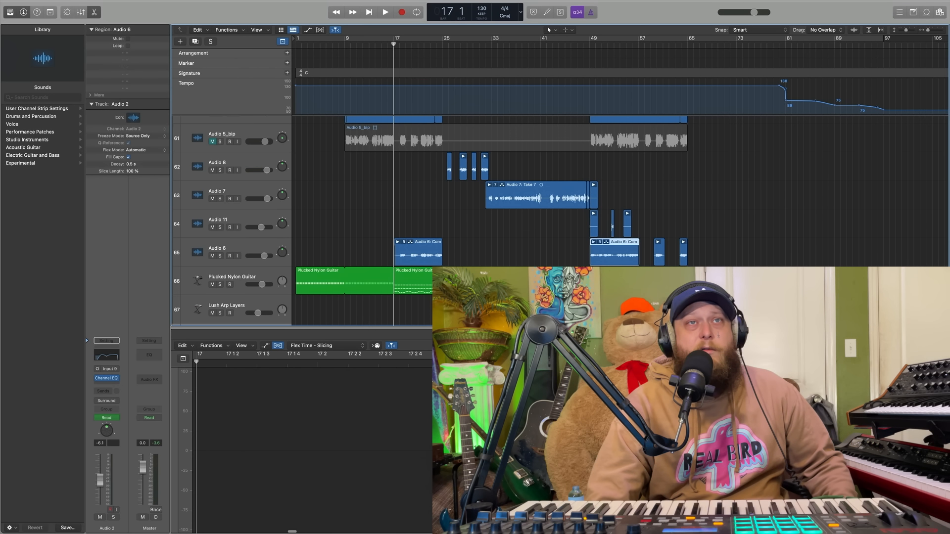
click(220, 257)
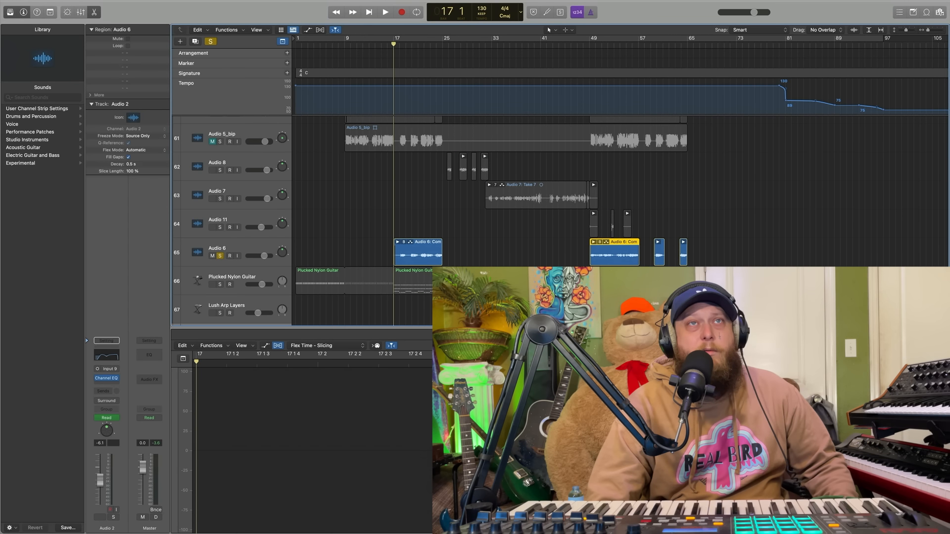
key(space)
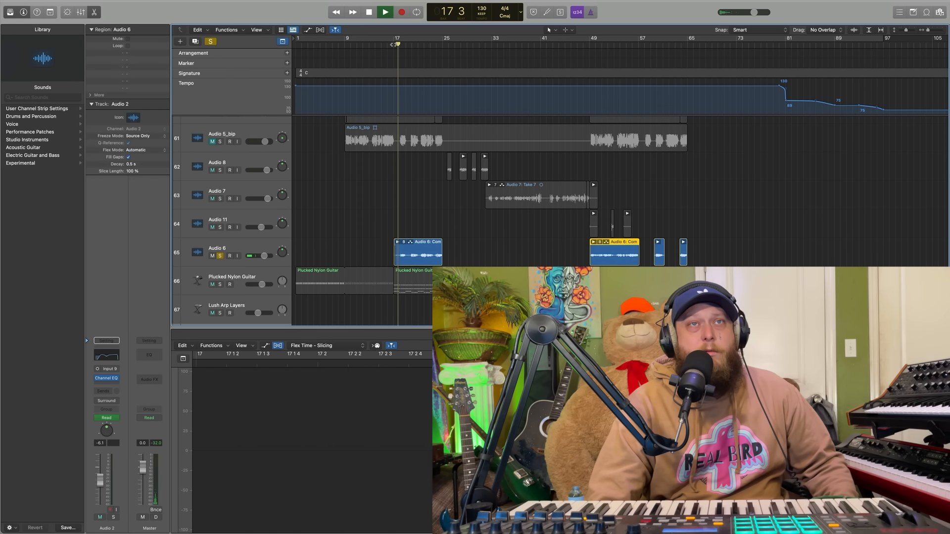
click(369, 11)
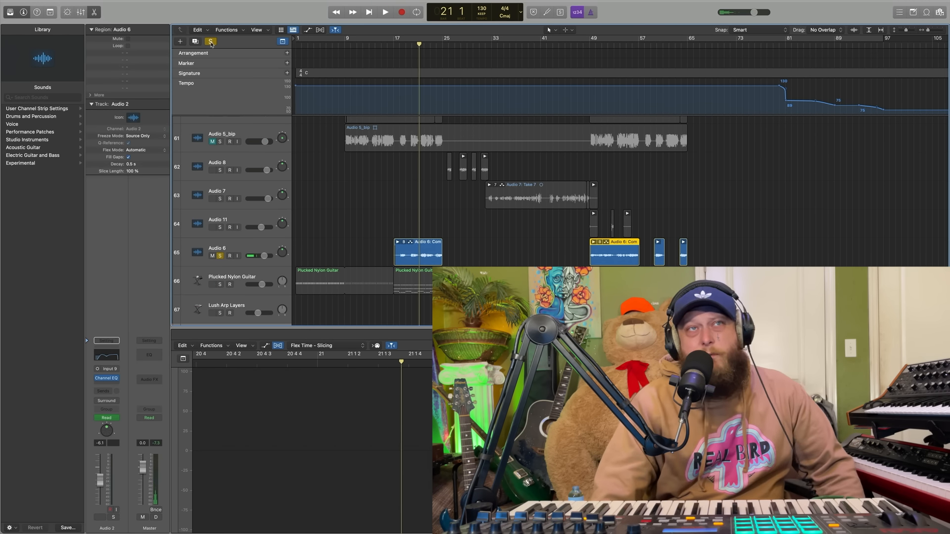